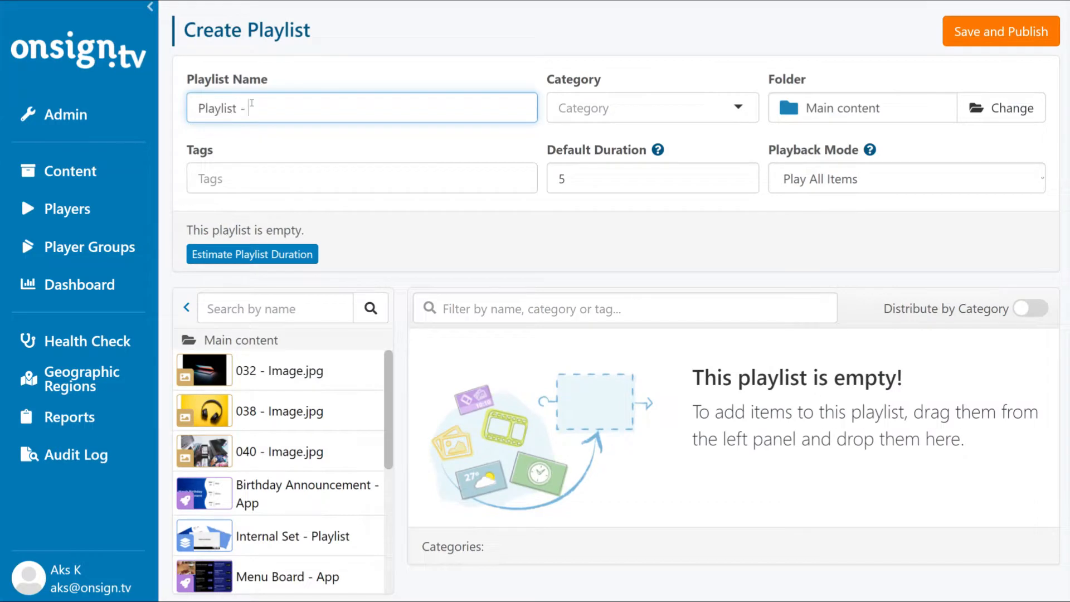
# - Assign the playlist a new category named Playlists and give it the Lobby Area tag
pyautogui.click(611, 107)
pyautogui.write('Playlists')
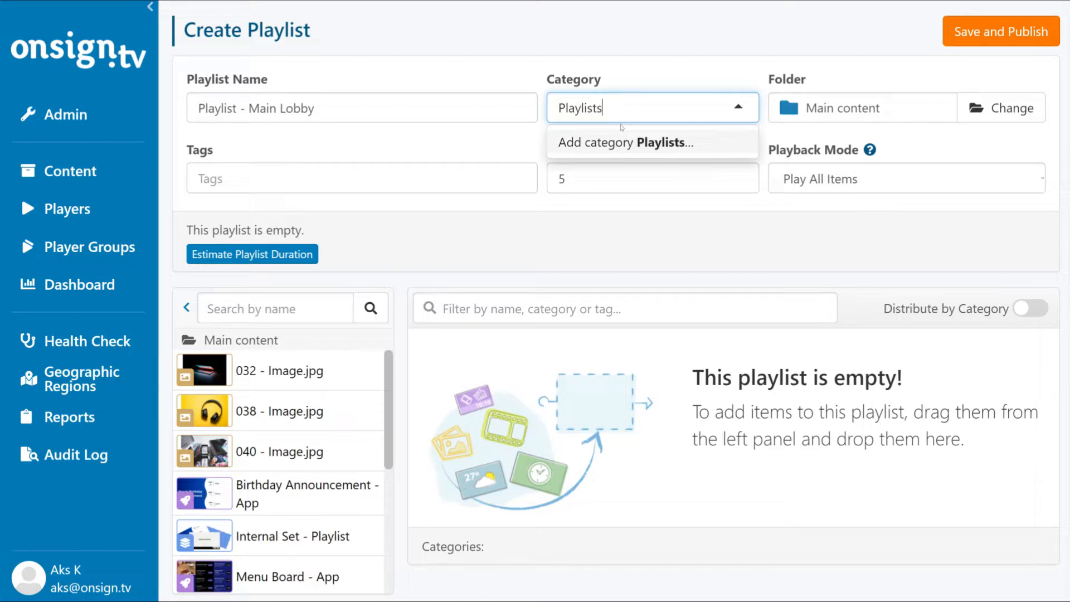
pyautogui.click(626, 143)
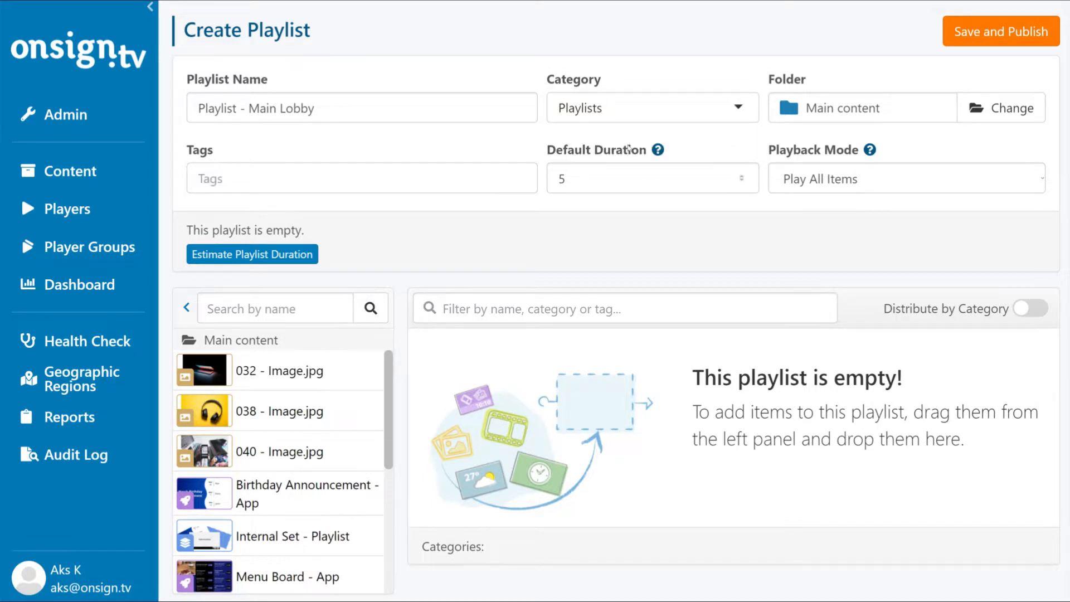
pyautogui.click(347, 177)
pyautogui.click(235, 214)
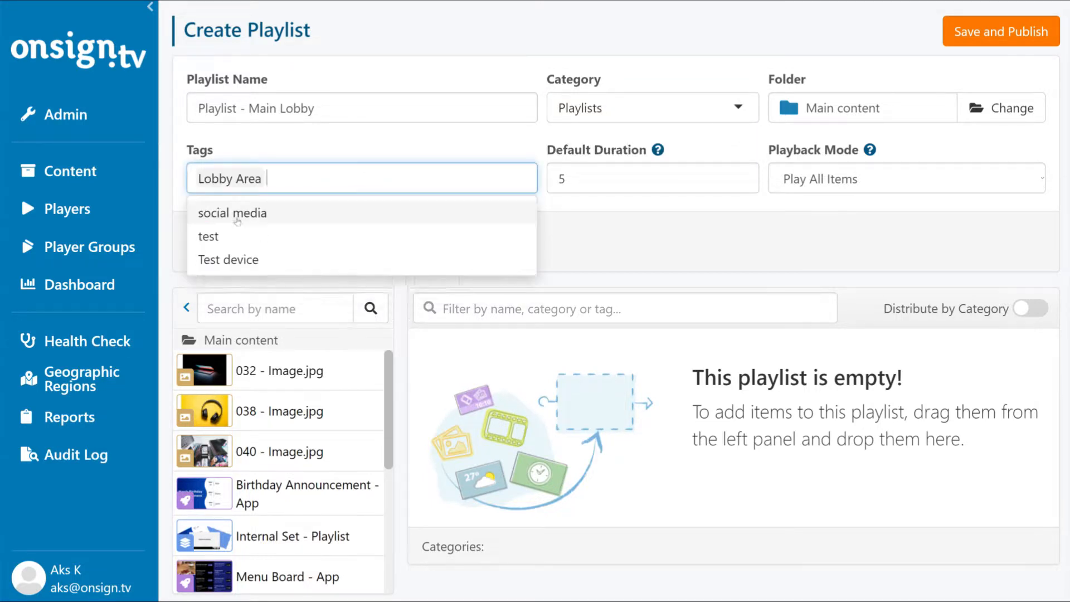
pyautogui.click(389, 161)
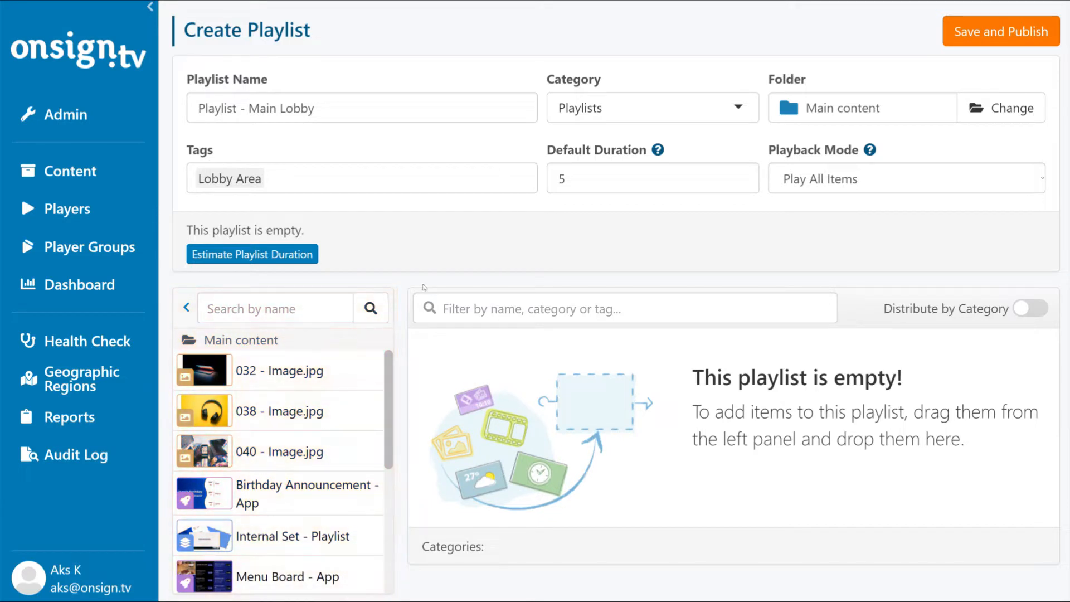
# - Fill the empty playlist with 032 - Image.jpg, 038 - Image.jpg, Birthday Announcement - App and Internal Set - Playlist, in that order
pyautogui.moveTo(218, 384); pyautogui.dragTo(511, 407)
pyautogui.moveTo(239, 398); pyautogui.dragTo(662, 403)
pyautogui.click(276, 309)
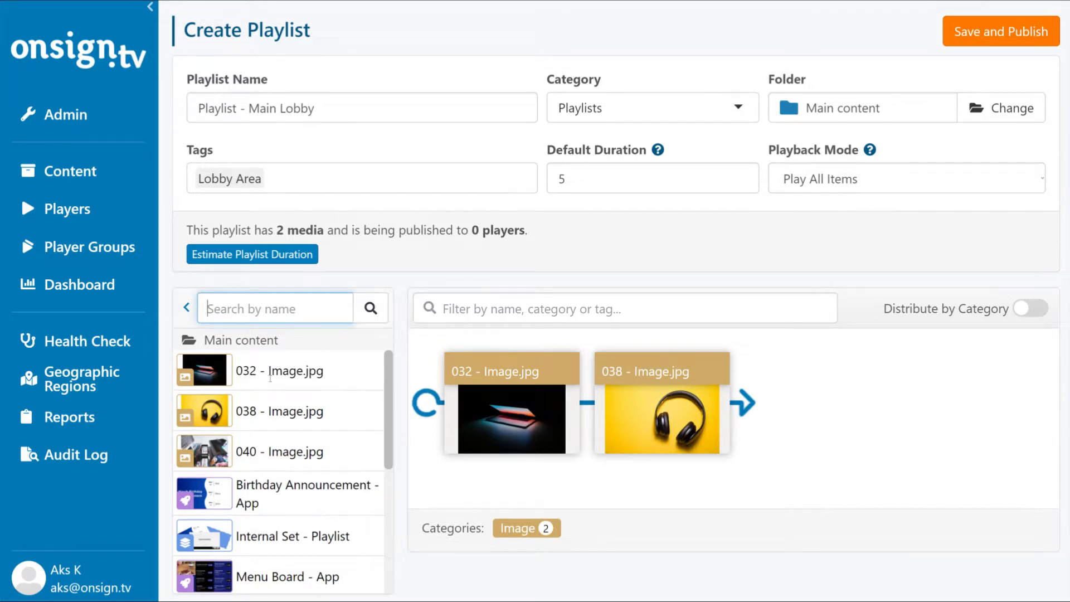
pyautogui.moveTo(207, 533); pyautogui.dragTo(780, 424)
pyautogui.moveTo(213, 500); pyautogui.dragTo(808, 407)
# - Add NYC Weather - App, Tokyo Weather - App and Video 187 - Video.mp4 to the playlist
pyautogui.scroll(-3, 279, 474)
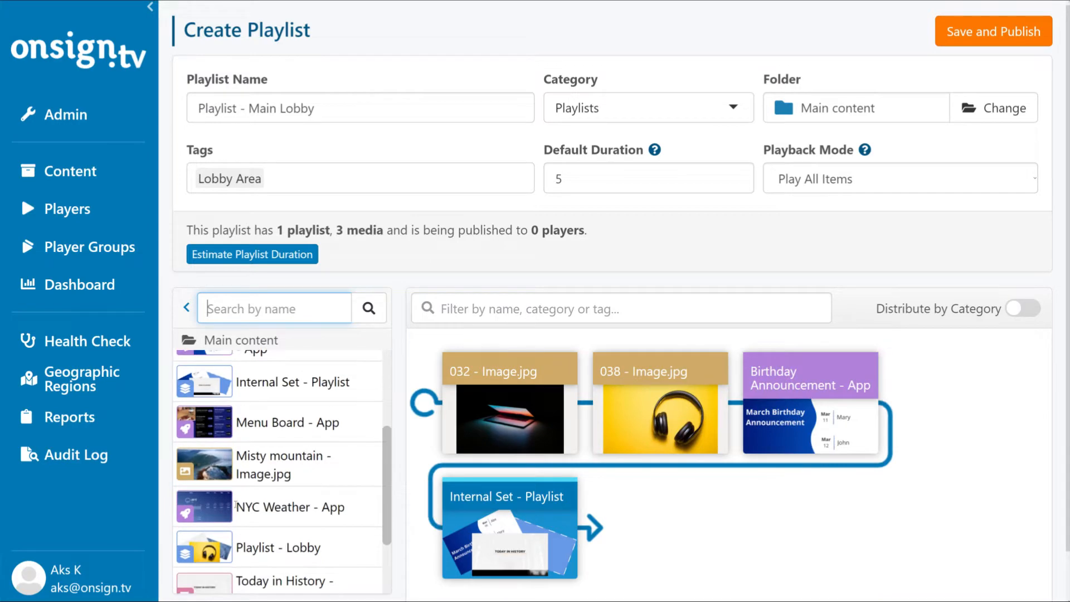
pyautogui.moveTo(204, 506); pyautogui.dragTo(518, 512)
pyautogui.scroll(-5, 278, 473)
pyautogui.moveTo(204, 574); pyautogui.dragTo(630, 490)
pyautogui.moveTo(207, 534); pyautogui.dragTo(873, 433)
# - Reorder the playlist to 038 image, NYC Weather, Internal Set, 032 image, Birthday Announcement, and insert 040 - Image.jpg after the 038 image
pyautogui.moveTo(513, 350); pyautogui.dragTo(655, 465)
pyautogui.moveTo(658, 362); pyautogui.dragTo(530, 496)
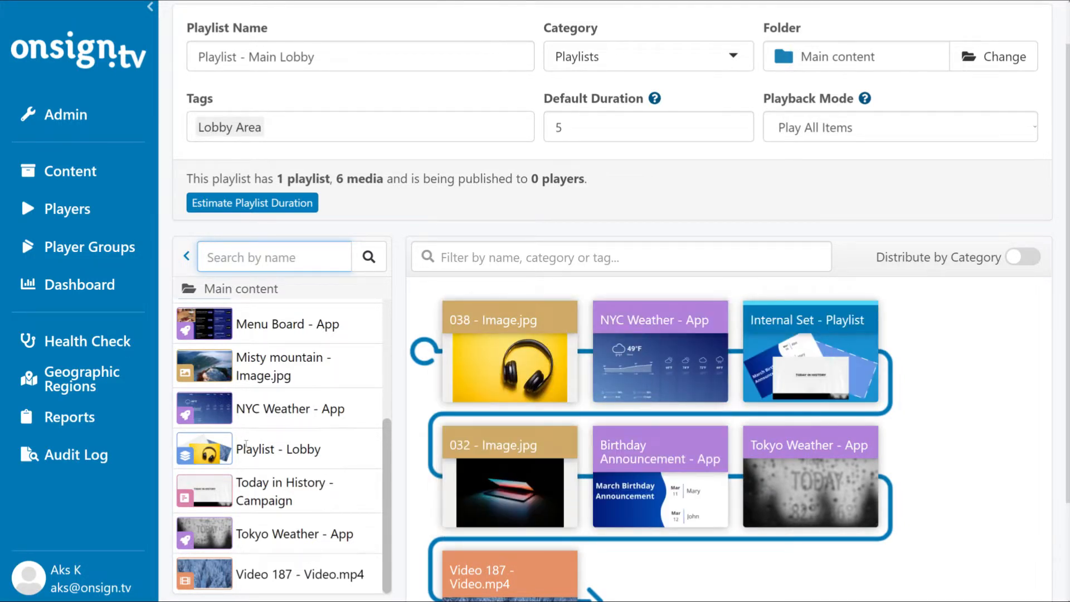
pyautogui.scroll(3, 271, 446)
pyautogui.scroll(1, 264, 384)
pyautogui.moveTo(264, 390); pyautogui.dragTo(599, 330)
# - Move 038 - Image.jpg to position 2, behind 040 - Image.jpg, and remove 040 - Image.jpg from the playlist
pyautogui.moveTo(530, 348)
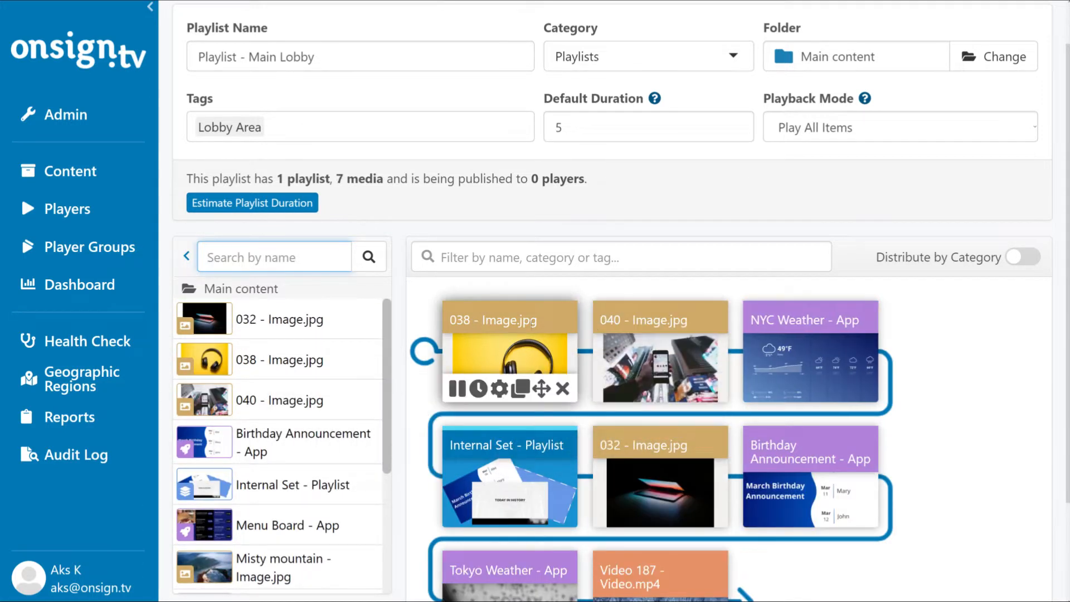
pyautogui.click(541, 389)
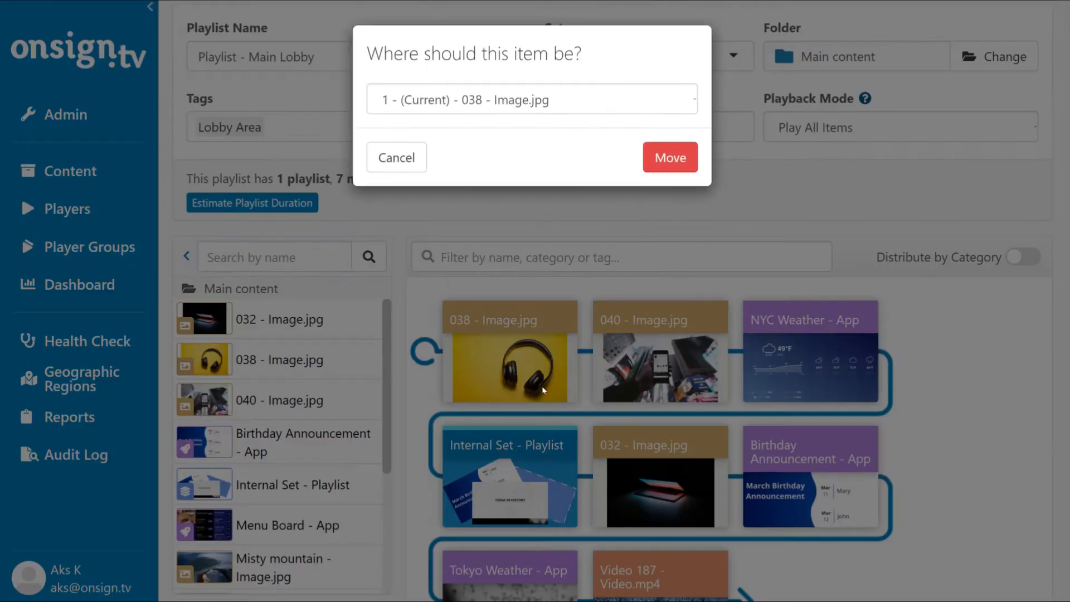
pyautogui.click(691, 101)
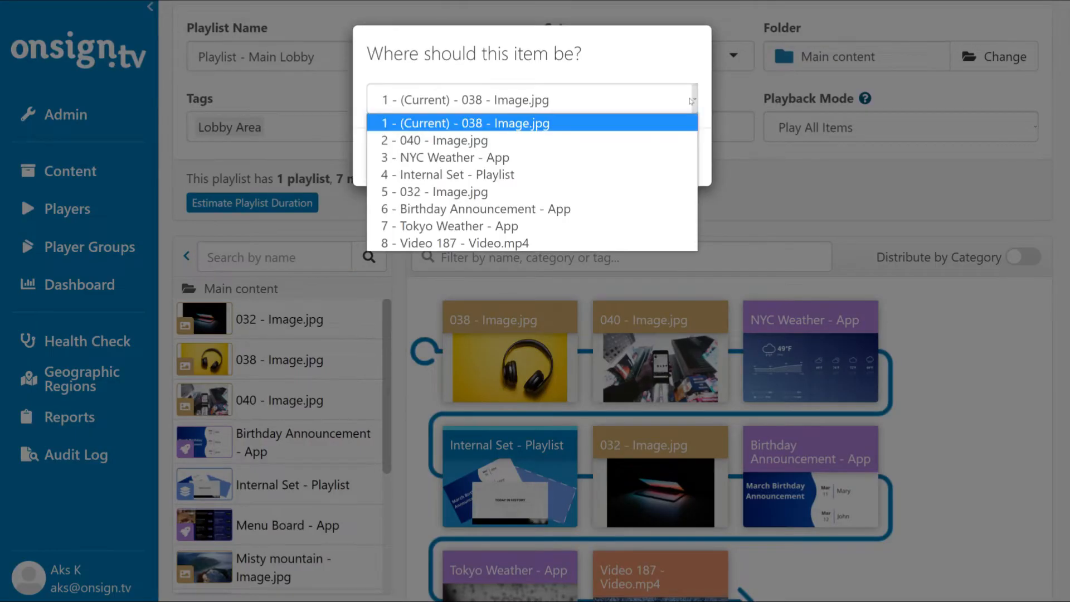
pyautogui.click(484, 143)
pyautogui.click(670, 156)
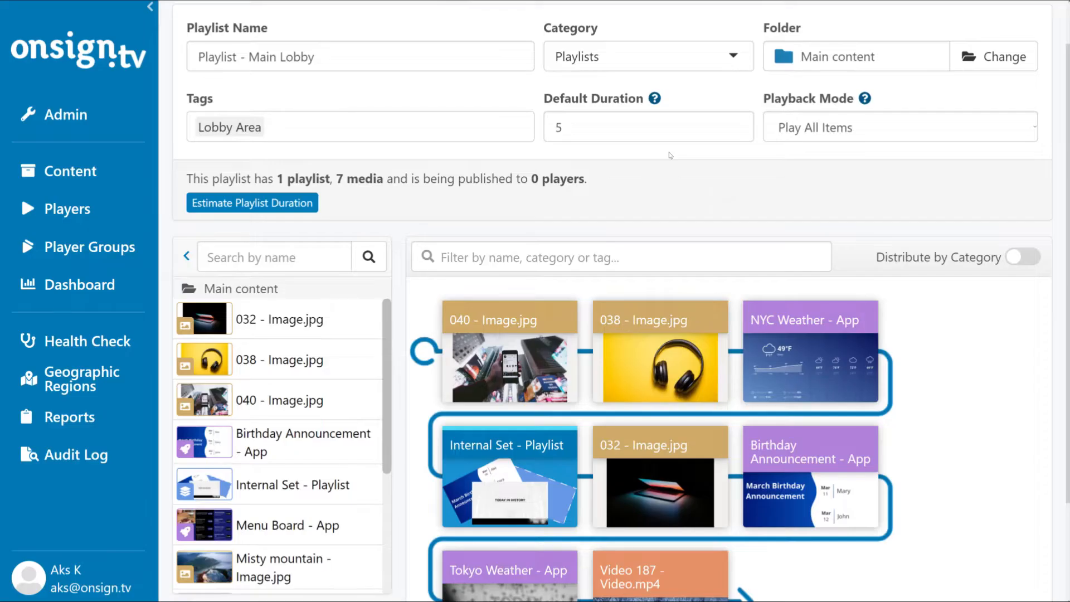
pyautogui.moveTo(563, 389)
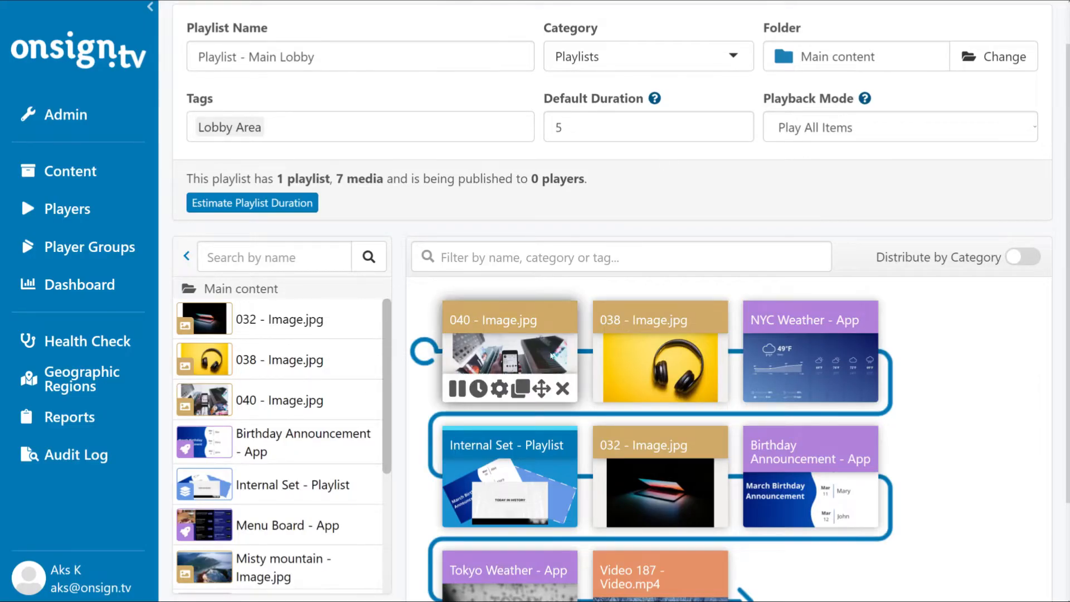
pyautogui.click(562, 389)
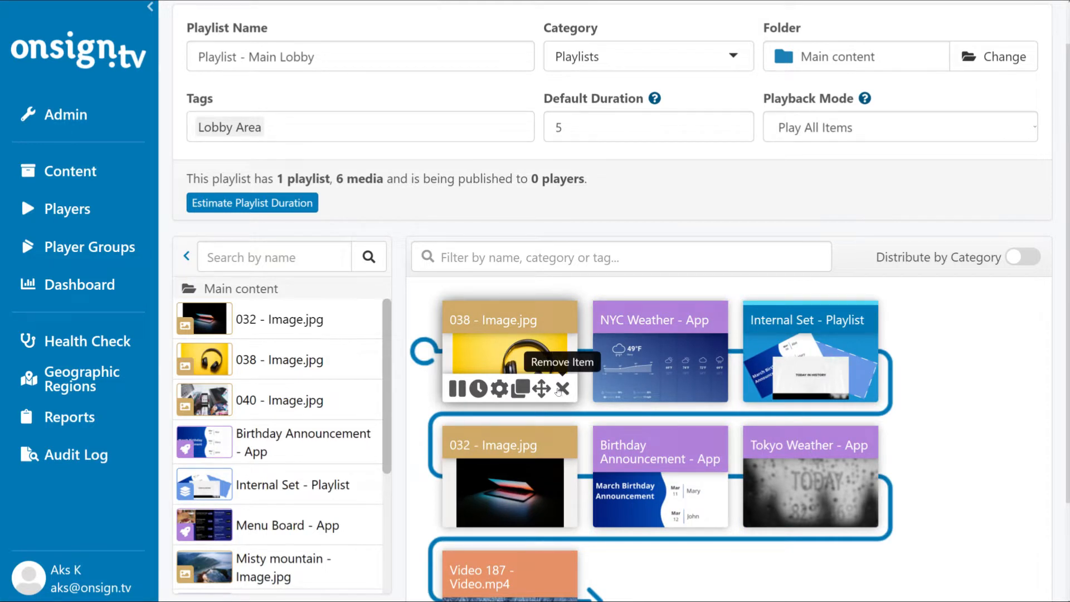
# - Duplicate 038 - Image.jpg in the playlist with four extra copies
pyautogui.click(520, 388)
pyautogui.click(680, 96)
pyautogui.click(680, 95)
pyautogui.click(681, 96)
pyautogui.click(669, 156)
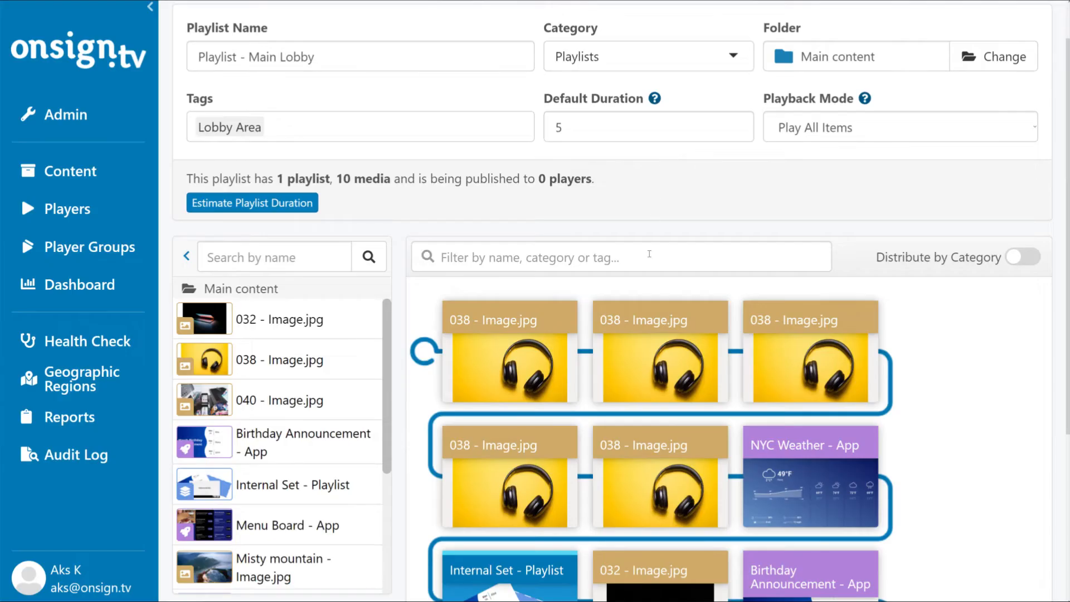
# - Spread three 038 - Image.jpg copies through the playlist: before Tokyo Weather, before Video 187, and between NYC Weather and Internal Set
pyautogui.scroll(-1, 660, 446)
pyautogui.moveTo(664, 462); pyautogui.dragTo(807, 570)
pyautogui.scroll(-2, 741, 438)
pyautogui.moveTo(644, 230); pyautogui.dragTo(518, 591)
pyautogui.scroll(-1, 561, 501)
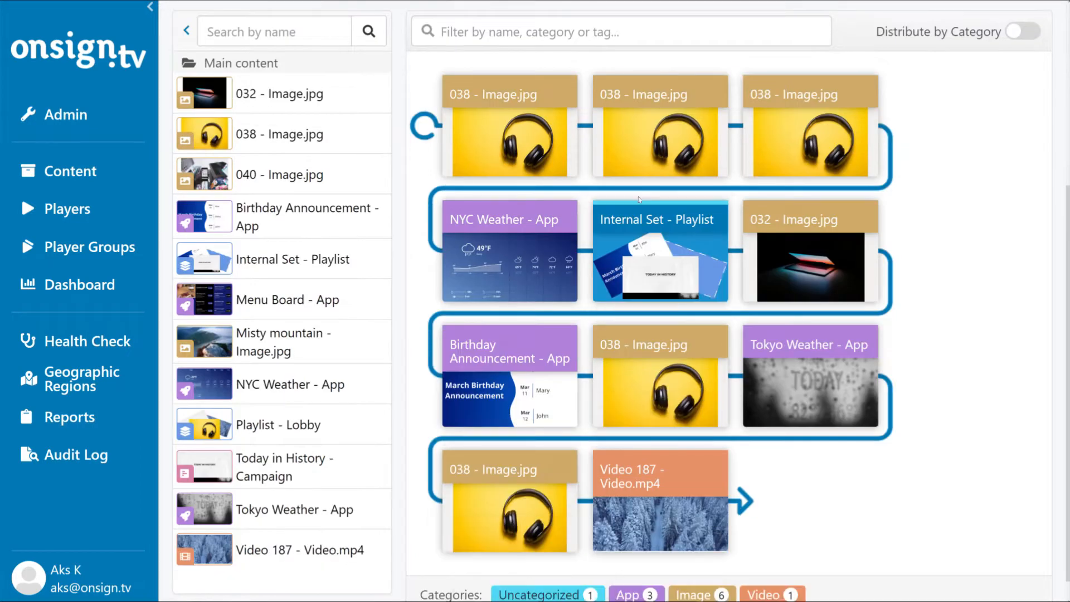
pyautogui.moveTo(636, 147); pyautogui.dragTo(563, 223)
# - Remove the first two 038 - Image.jpg items one by one, and all remaining copies together
pyautogui.moveTo(667, 128)
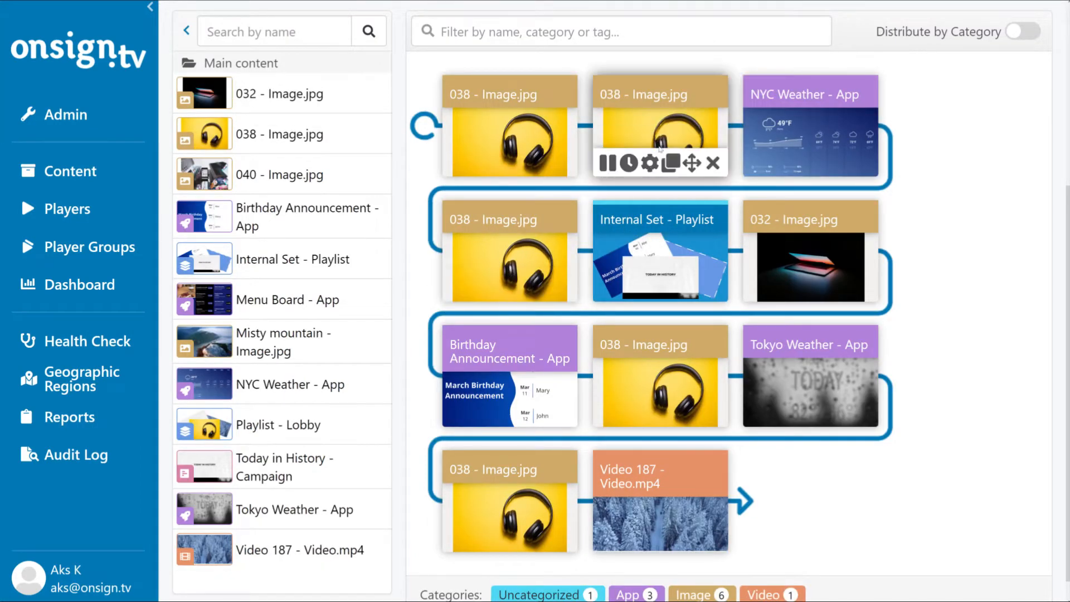
pyautogui.moveTo(564, 168)
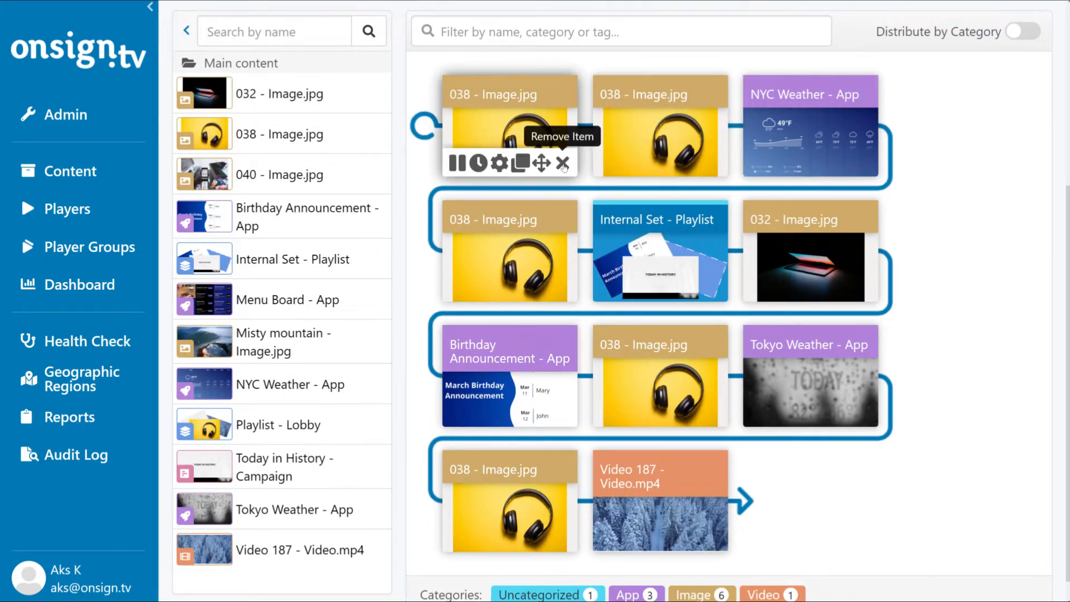
pyautogui.click(563, 163)
pyautogui.click(564, 163)
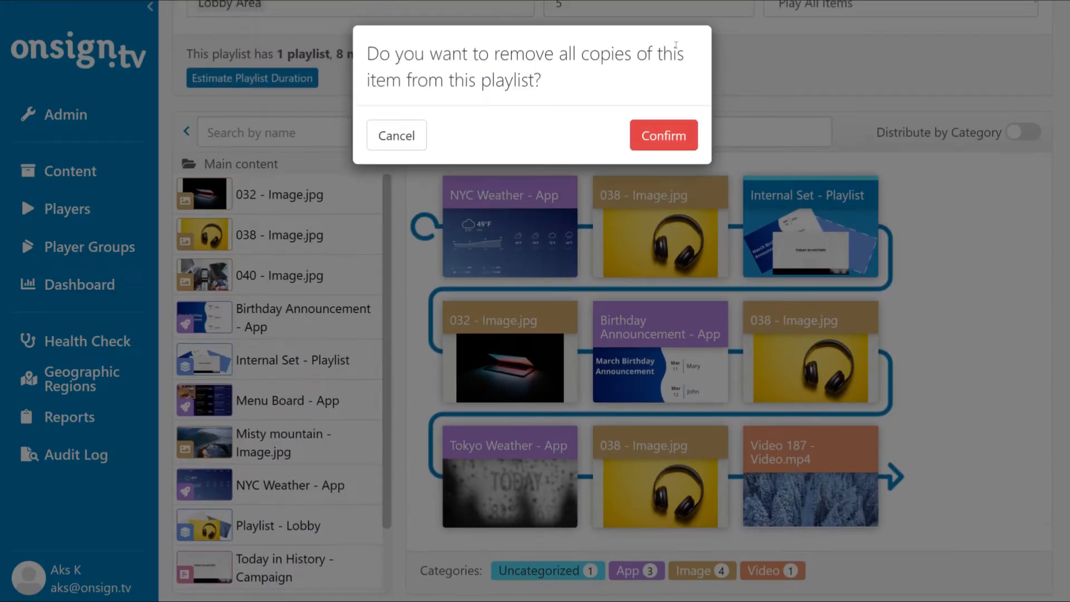
pyautogui.click(673, 137)
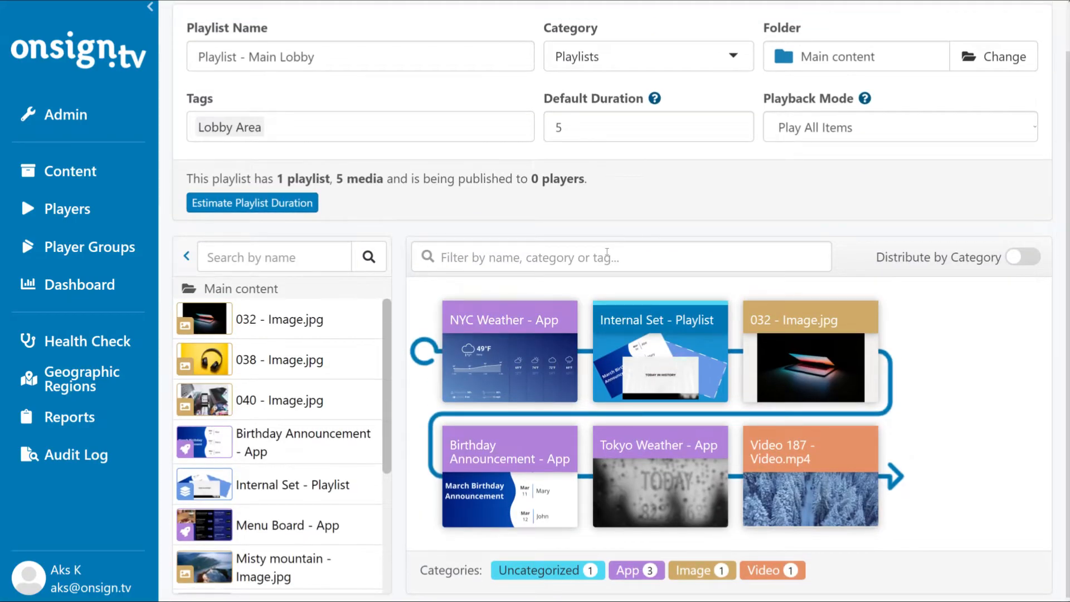
# - Add 038 - Image.jpg before Birthday Announcement - App and another 032 - Image.jpg between NYC Weather and Internal Set
pyautogui.moveTo(212, 363); pyautogui.dragTo(479, 345)
pyautogui.moveTo(226, 215); pyautogui.dragTo(624, 290)
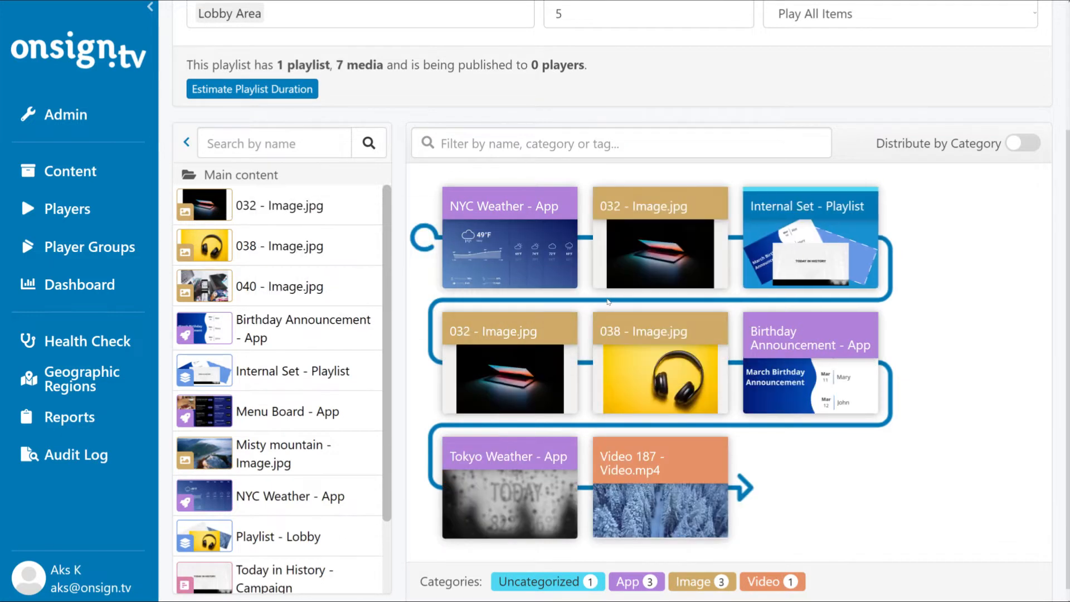
# - Add a restriction to NYC Weather - App that plays it during a period of time, on Mondays only
pyautogui.moveTo(478, 278)
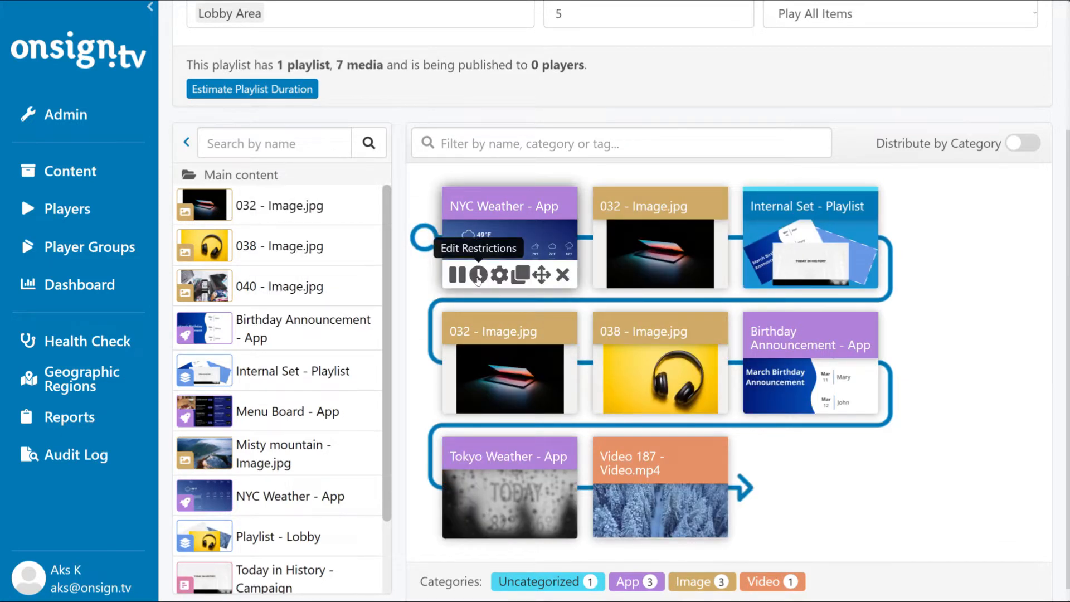
pyautogui.click(477, 277)
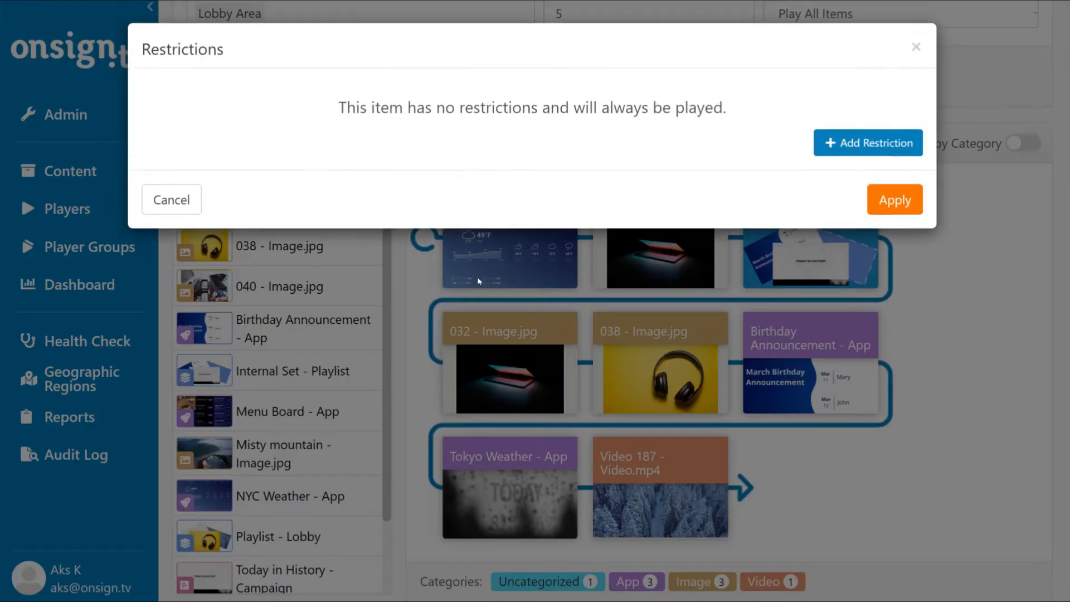
pyautogui.click(845, 148)
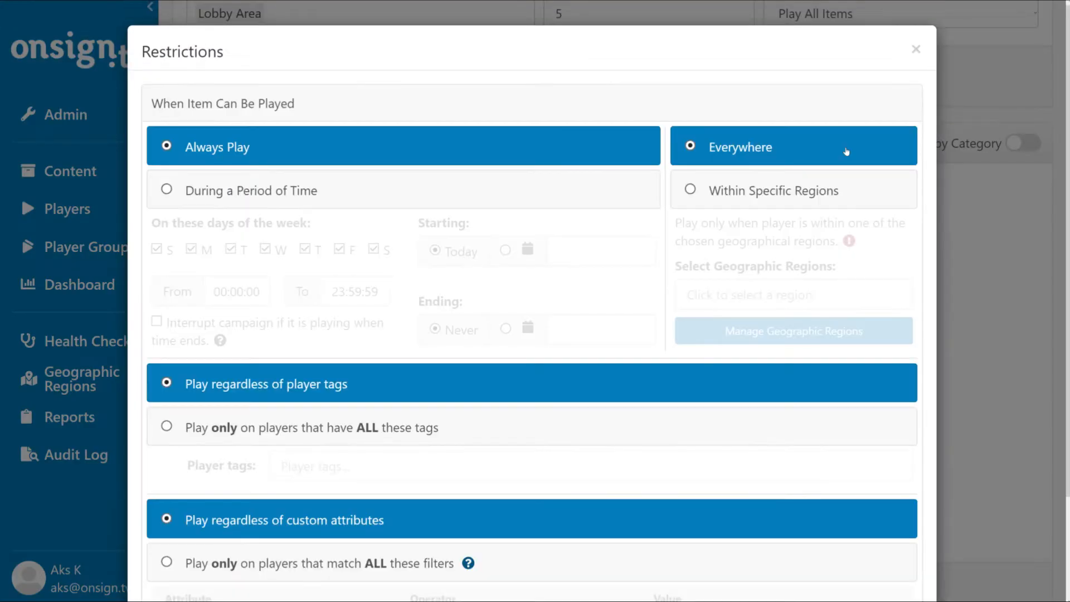
pyautogui.click(233, 191)
pyautogui.click(157, 248)
pyautogui.click(230, 248)
pyautogui.click(265, 249)
pyautogui.click(305, 249)
pyautogui.click(340, 248)
pyautogui.click(373, 248)
# - Limit the NYC Weather restriction to players that have the Lobby Area tag and apply it
pyautogui.scroll(-2, 210, 313)
pyautogui.click(209, 312)
pyautogui.click(370, 397)
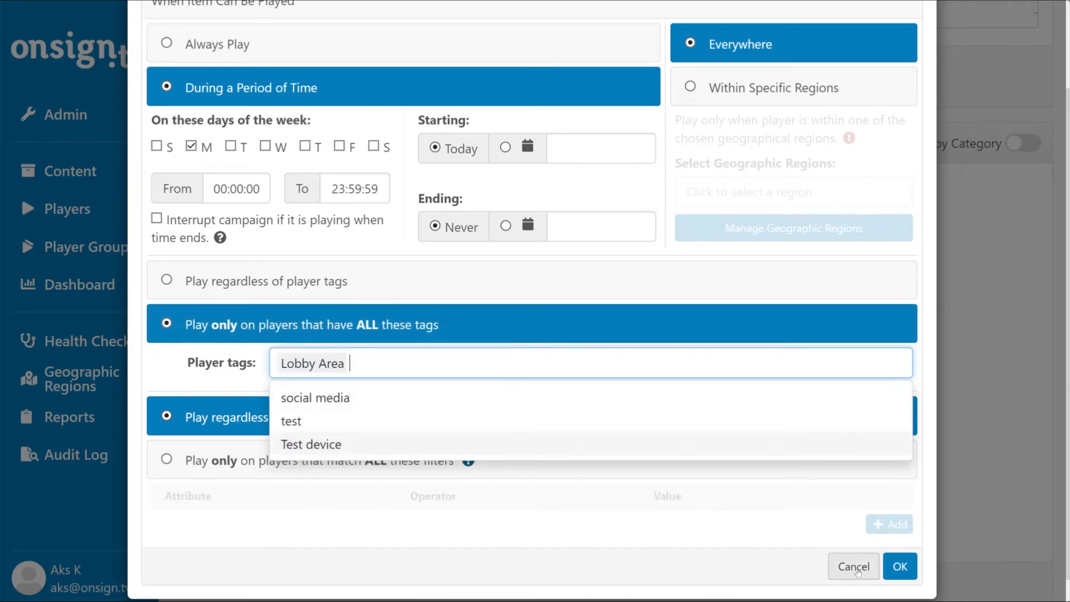
pyautogui.click(899, 566)
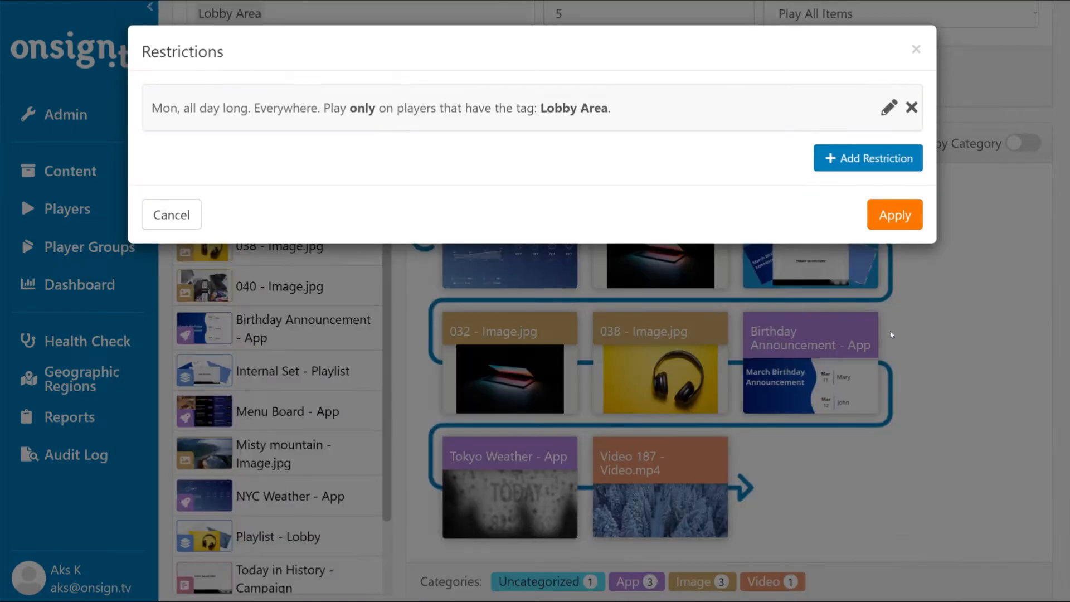
pyautogui.click(893, 223)
pyautogui.moveTo(501, 273)
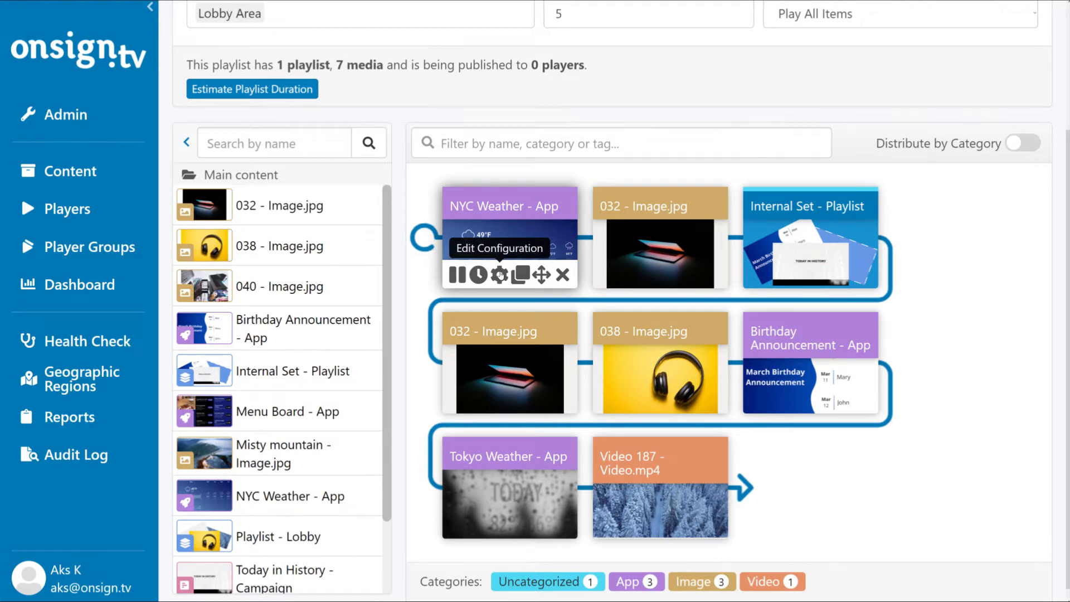
pyautogui.click(500, 274)
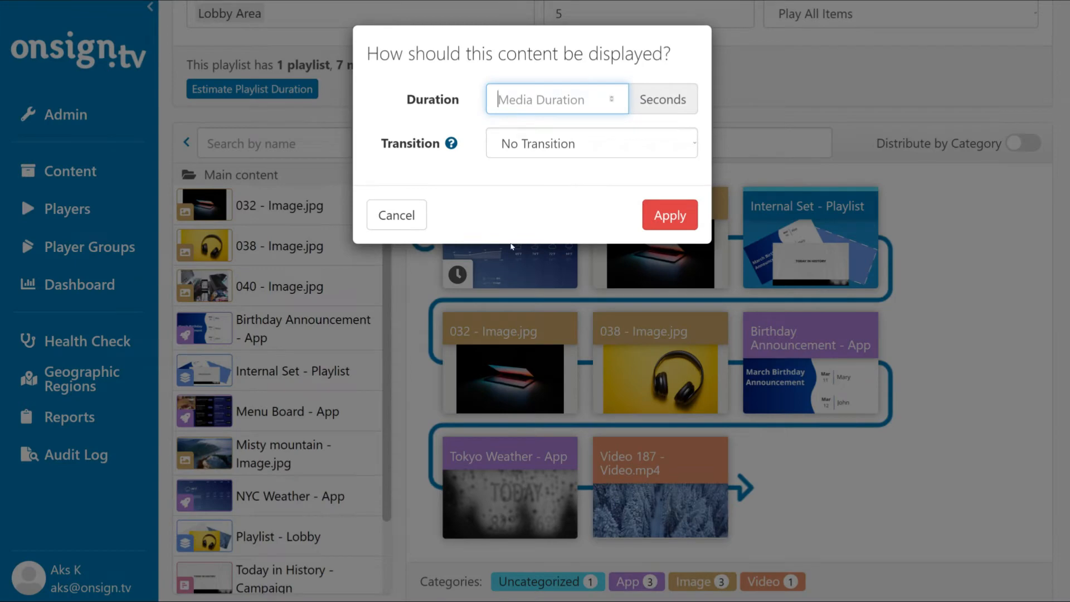
pyautogui.click(695, 144)
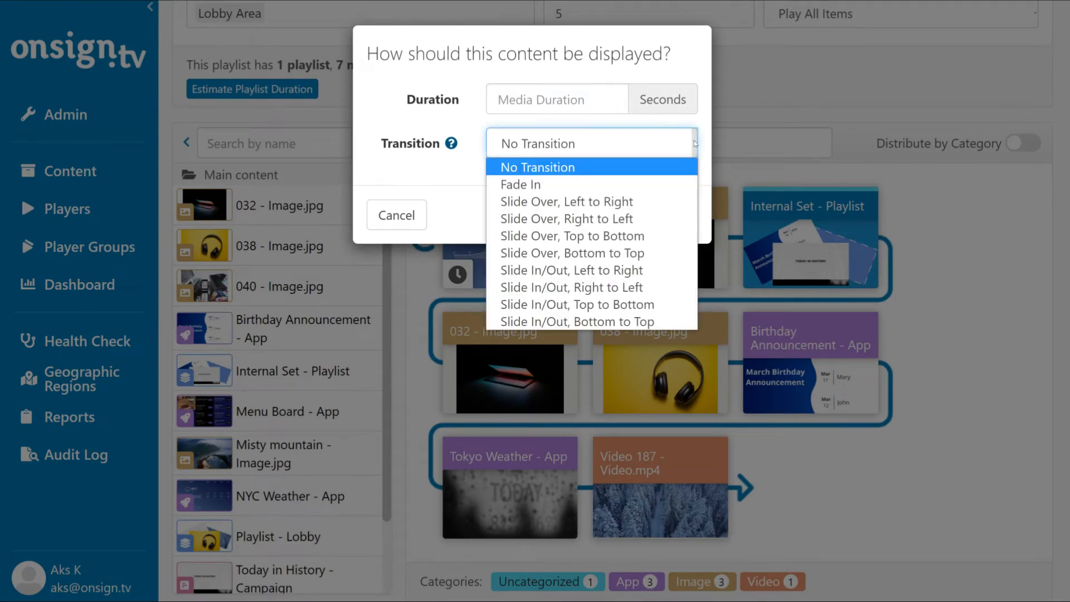
pyautogui.click(667, 272)
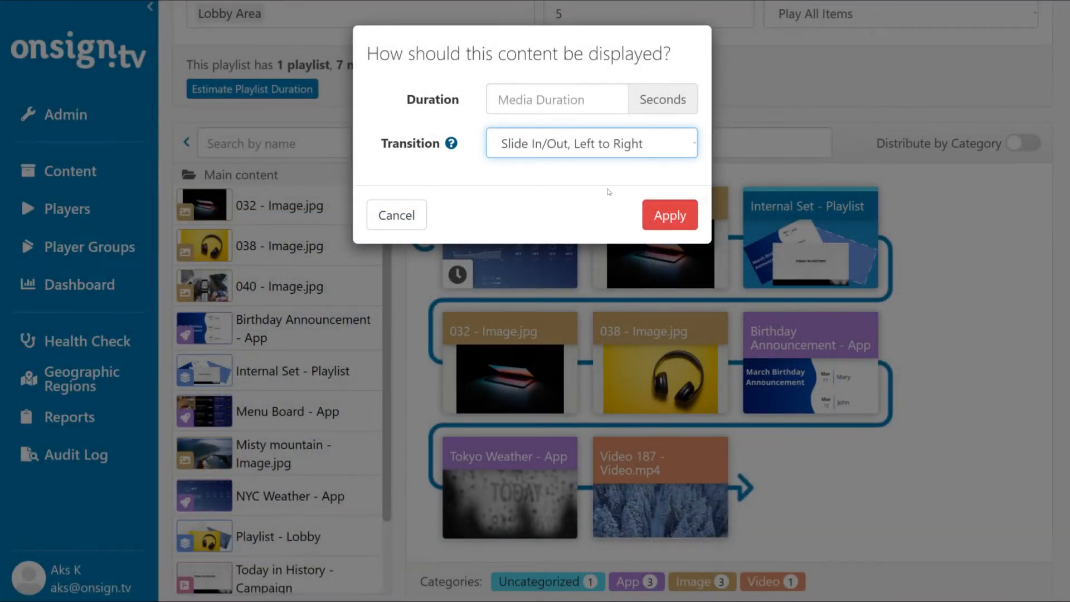
pyautogui.click(592, 96)
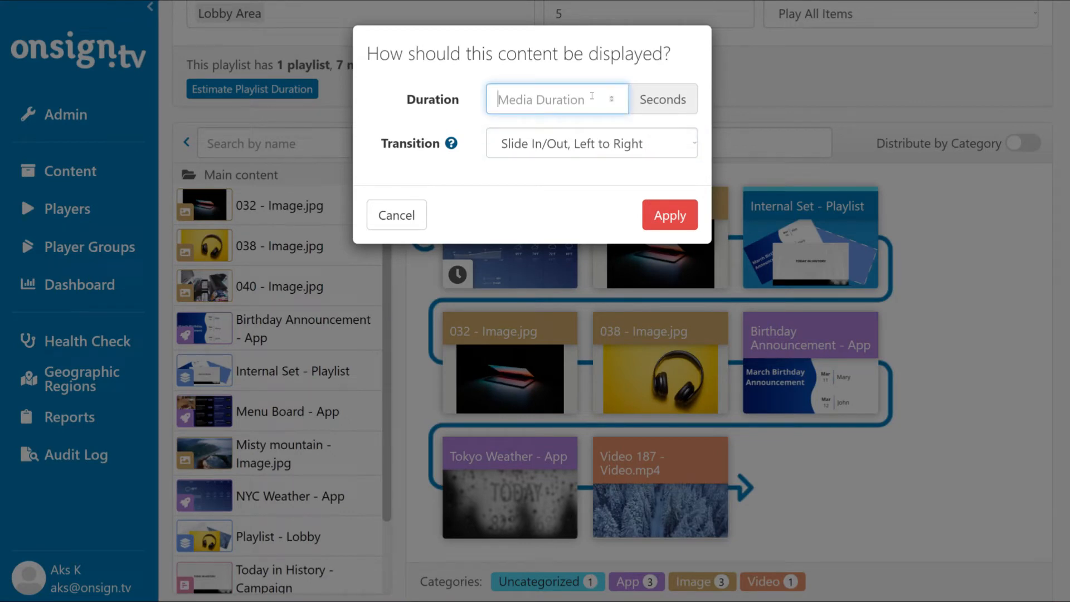
pyautogui.click(612, 97)
pyautogui.click(613, 98)
pyautogui.click(613, 98)
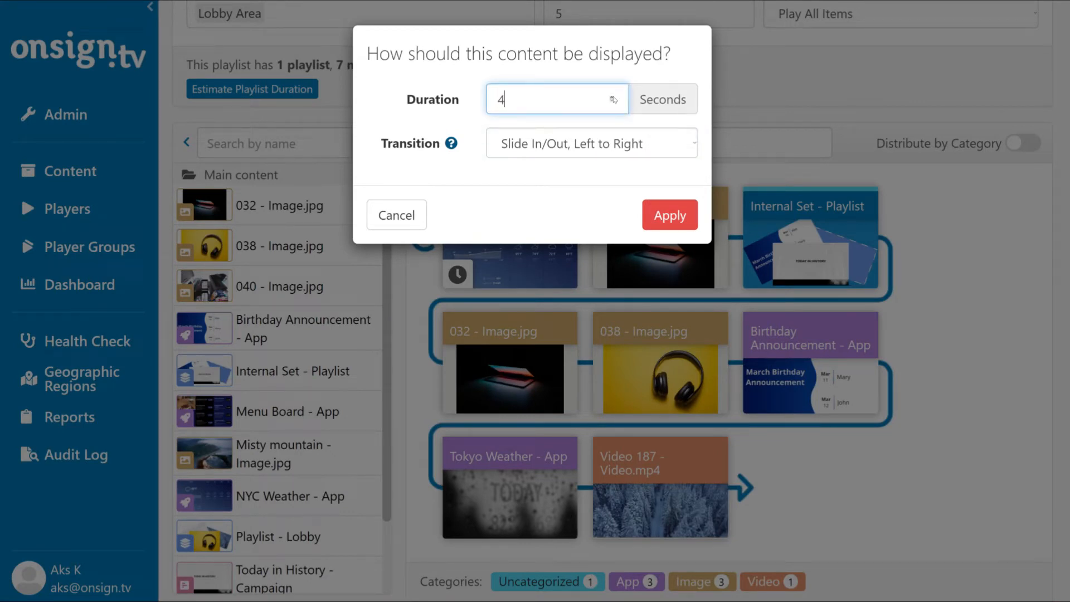
pyautogui.moveTo(503, 100); pyautogui.dragTo(495, 99)
pyautogui.click(396, 215)
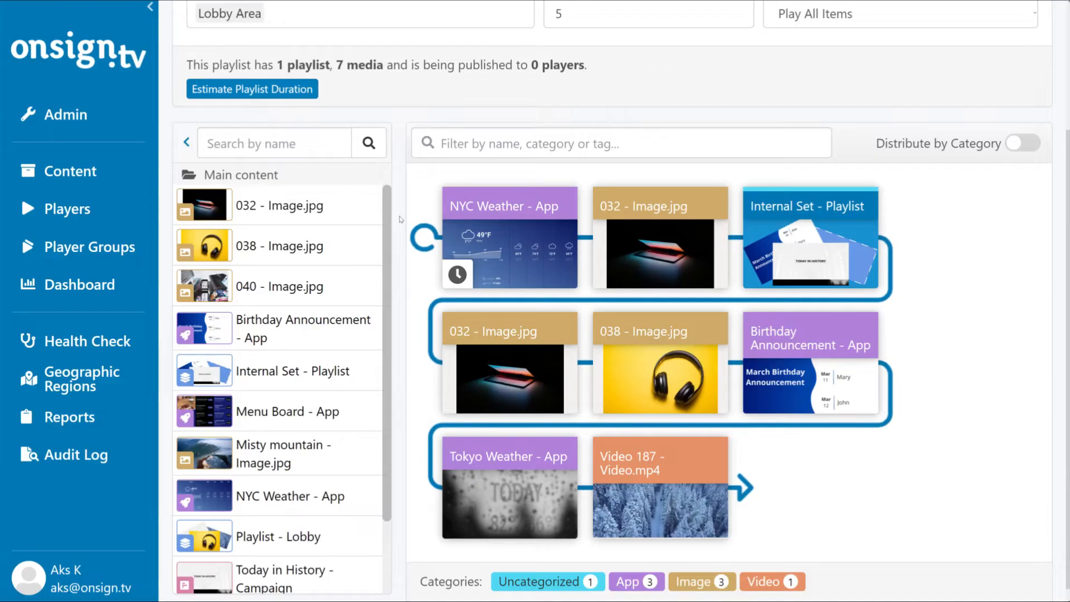
pyautogui.scroll(3, 477, 262)
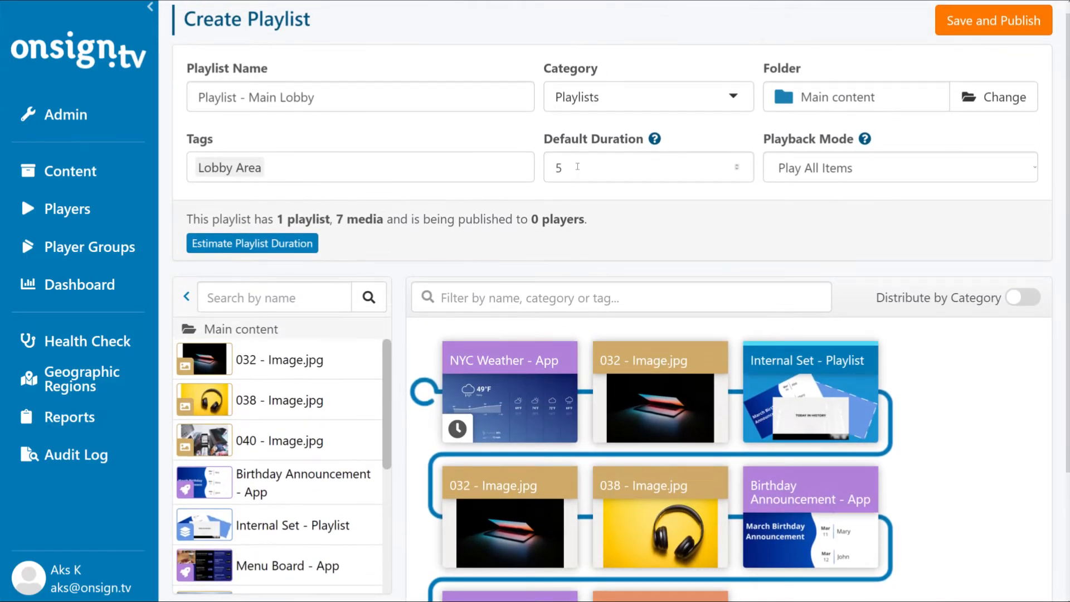
pyautogui.moveTo(578, 166); pyautogui.dragTo(502, 166)
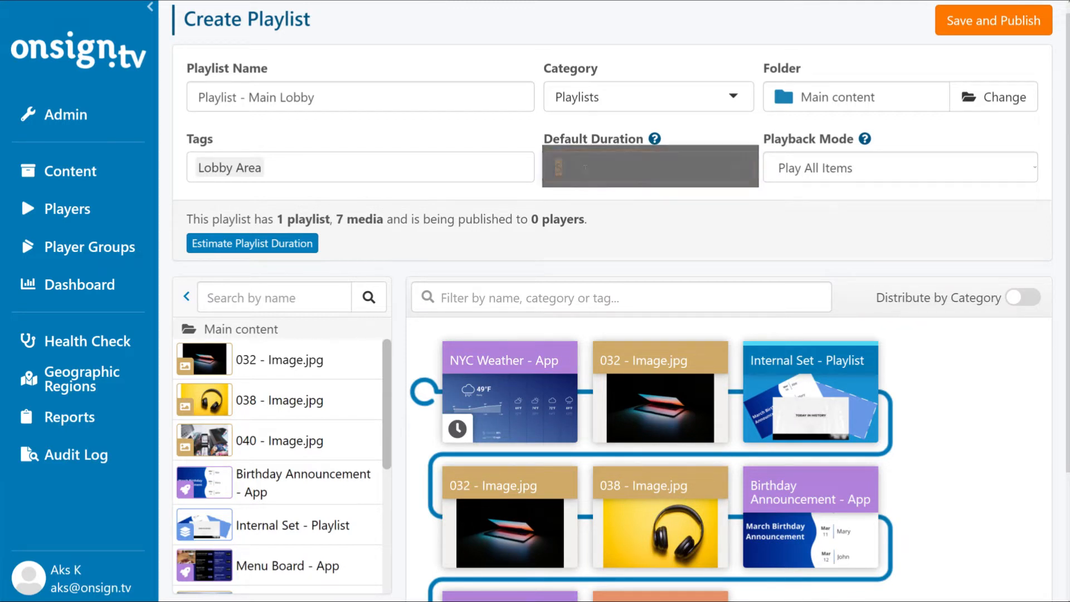
pyautogui.click(613, 196)
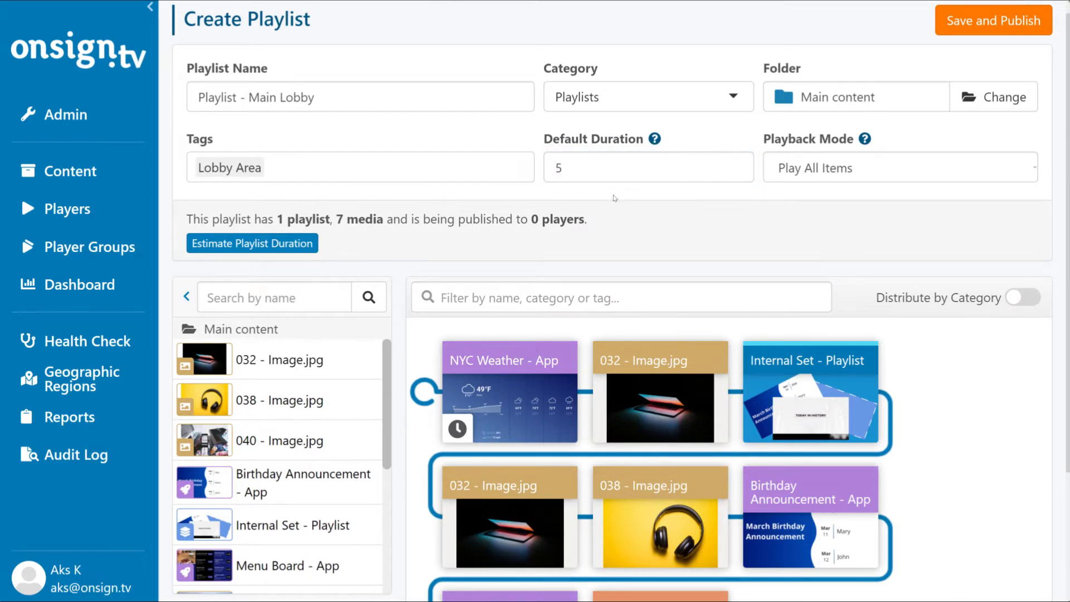
# - Adjust the display duration of Video 187 - Video.mp4 and apply the change
pyautogui.scroll(-2, 613, 195)
pyautogui.moveTo(666, 425)
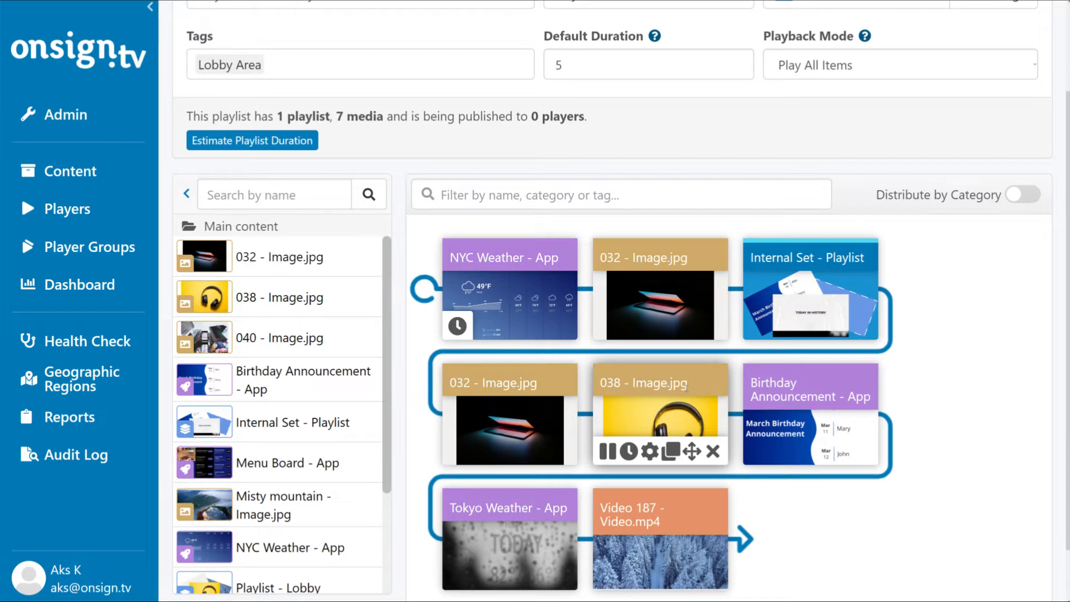
pyautogui.click(651, 577)
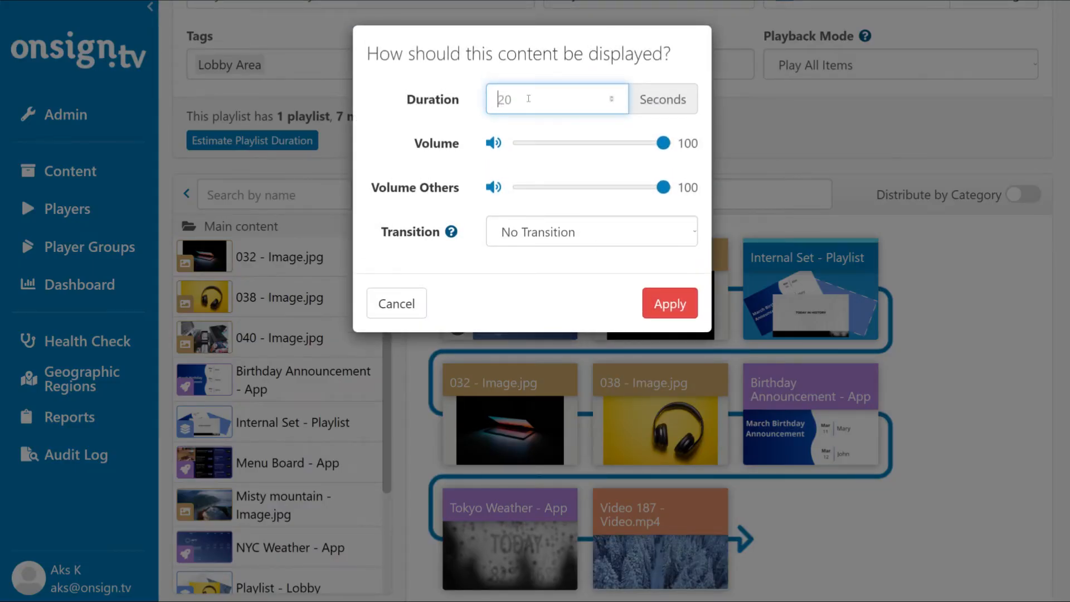
pyautogui.click(612, 100)
pyautogui.click(611, 101)
pyautogui.click(611, 97)
pyautogui.click(611, 96)
pyautogui.click(611, 97)
pyautogui.click(676, 304)
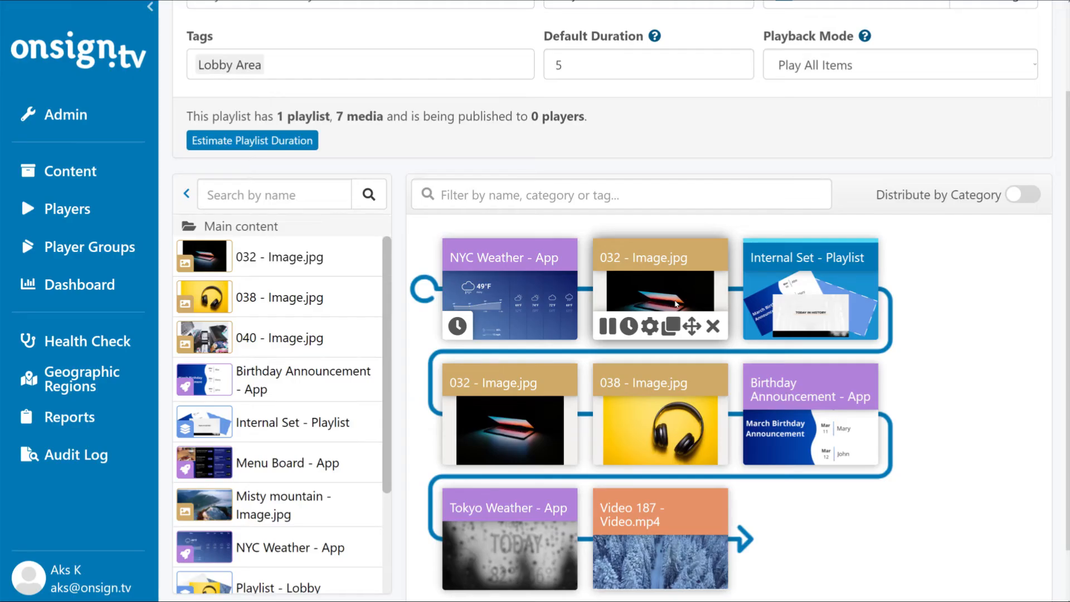
# - Insert Today in History - Campaign between 032 - Image.jpg and 038 - Image.jpg, and distribute the playlist's items by category
pyautogui.scroll(-3, 278, 390)
pyautogui.moveTo(279, 492); pyautogui.dragTo(640, 410)
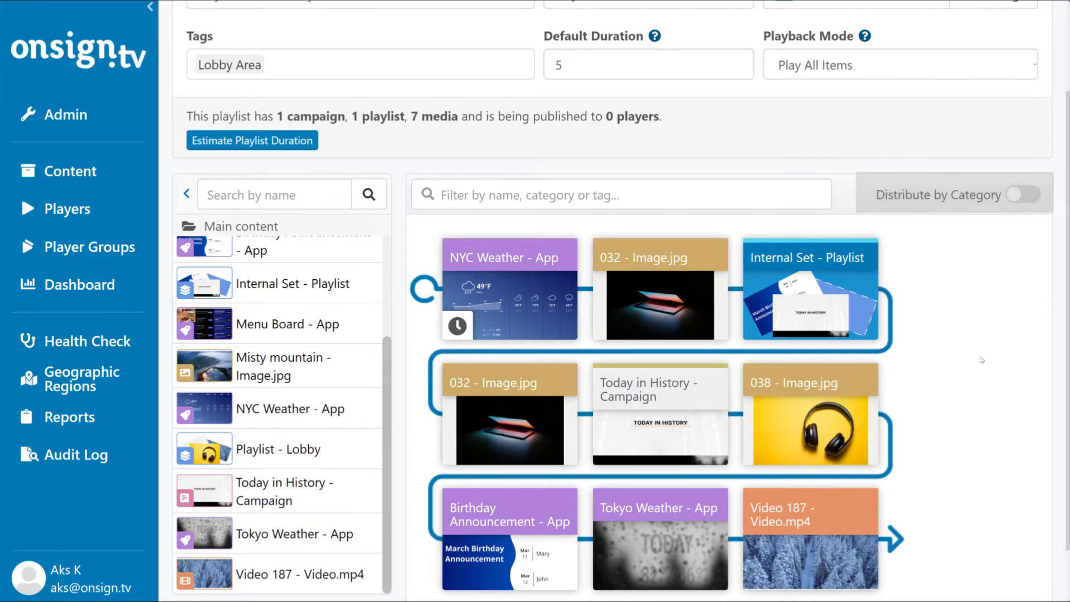
pyautogui.click(1022, 196)
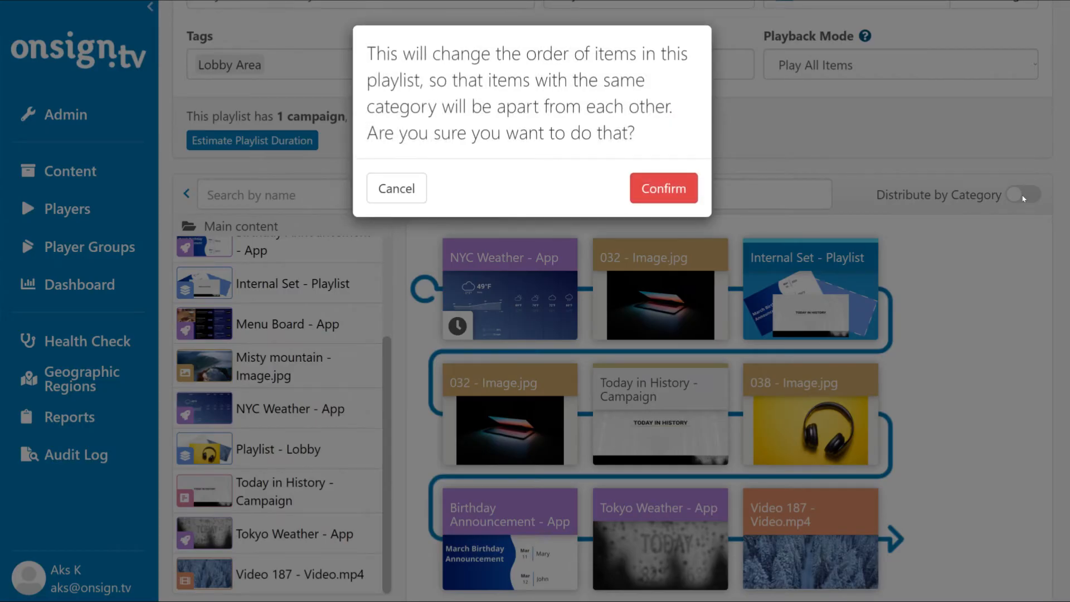
pyautogui.click(675, 186)
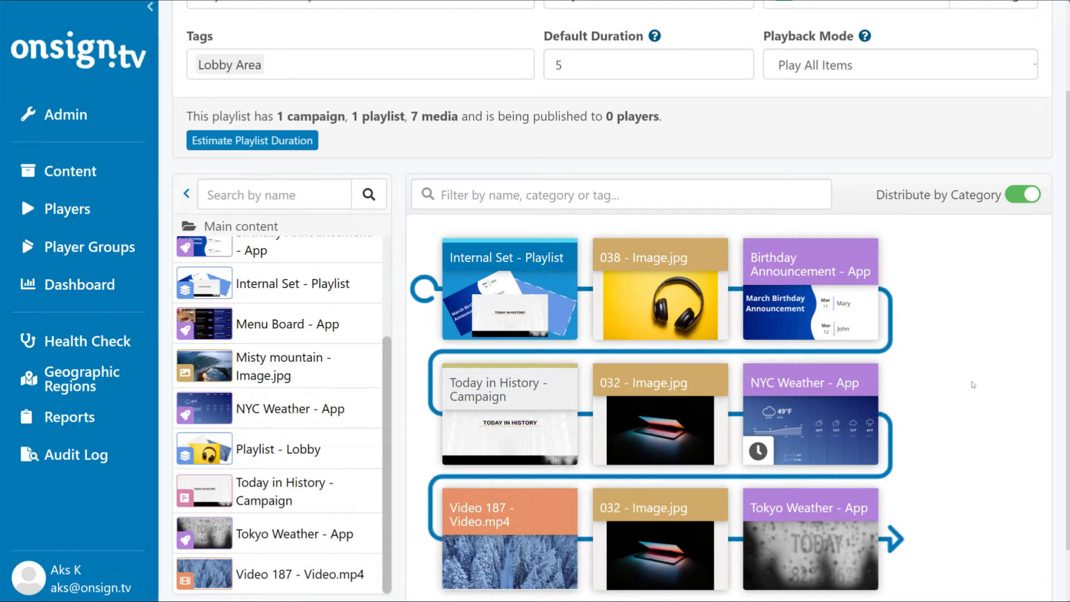
# - Filter the playlist's items by "image" and clear the filter
pyautogui.click(640, 186)
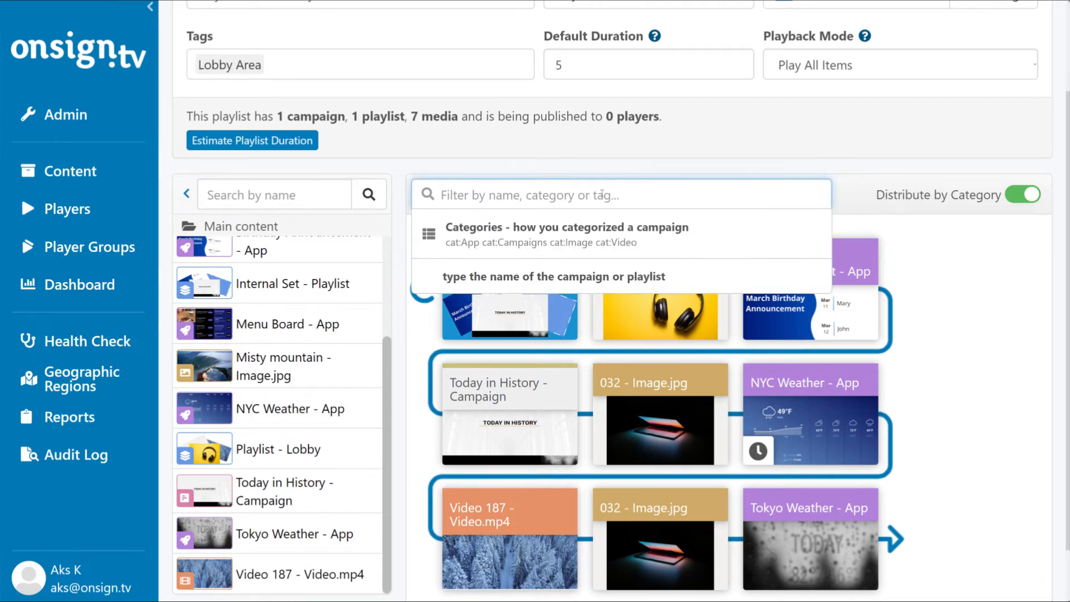
pyautogui.write('image')
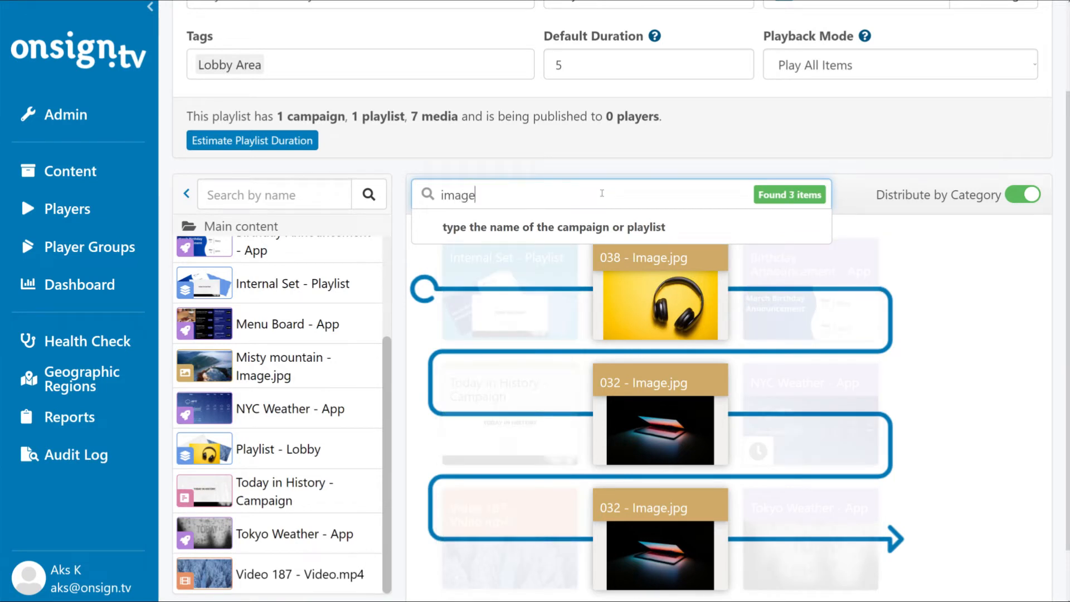
pyautogui.press('BackSpace')
pyautogui.press('BackSpace')
pyautogui.press('BackSpace')
pyautogui.press('BackSpace')
pyautogui.press('BackSpace')
pyautogui.click(594, 149)
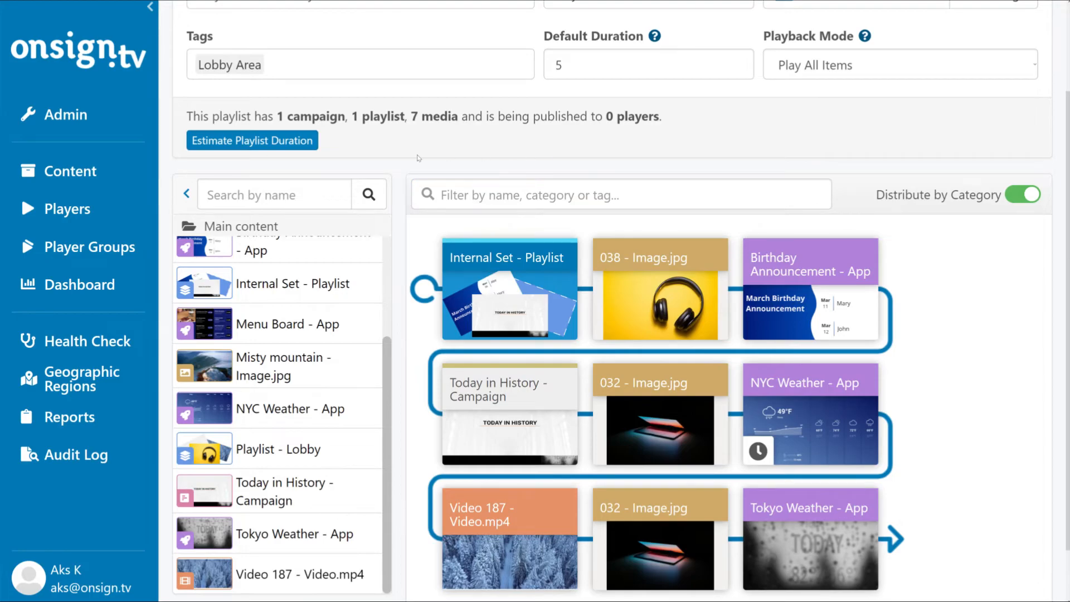
# - Begin a playlist duration estimate with playback starting 01/01/2022 9:40:23 PM and New York, NY, USA as the player location
pyautogui.click(292, 143)
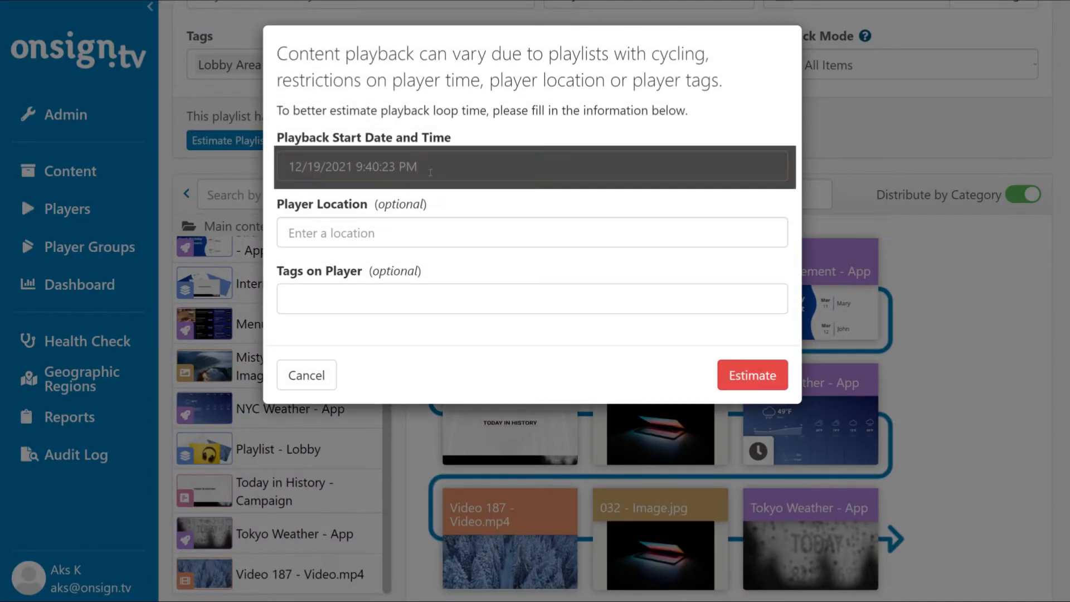
pyautogui.click(430, 172)
pyautogui.click(487, 363)
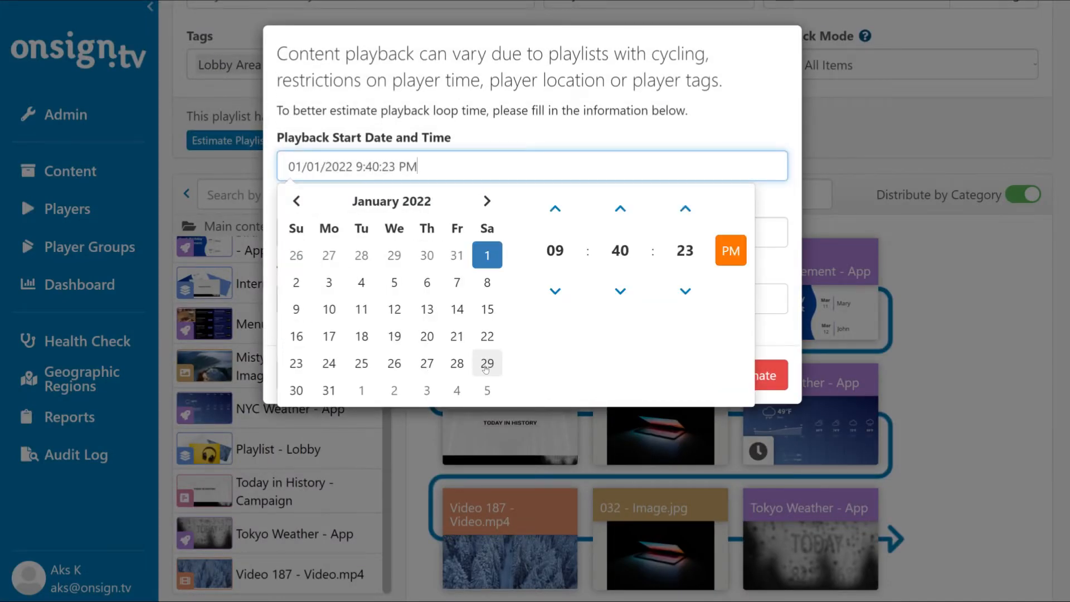
pyautogui.press('Tab')
pyautogui.write('new york')
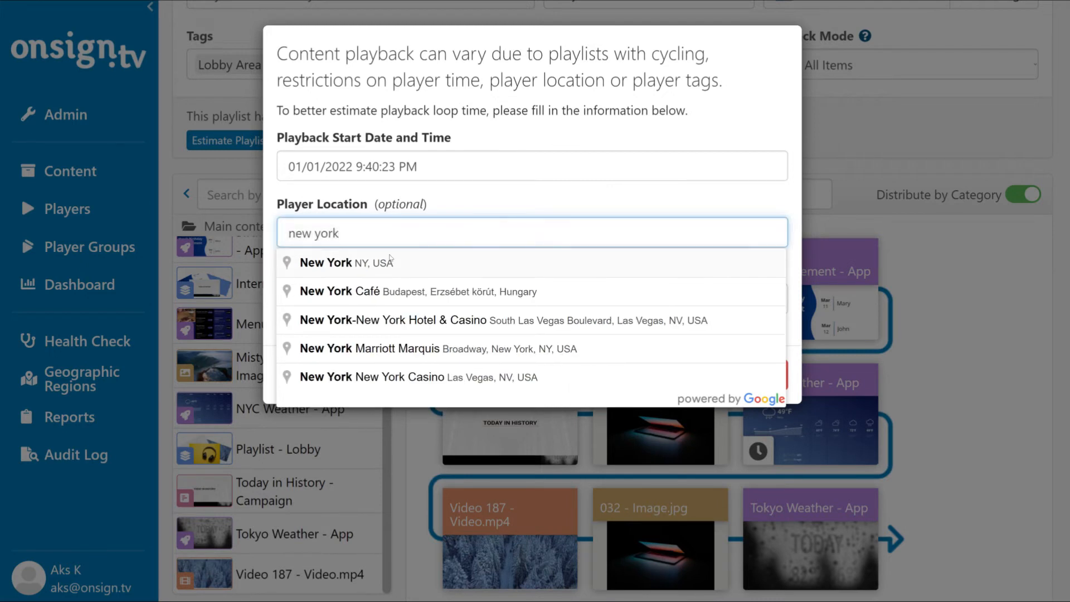
pyautogui.click(390, 262)
# - Add the Lobby Area player tag to the estimate, calculate the playlist duration and examine it
pyautogui.click(377, 300)
pyautogui.click(365, 335)
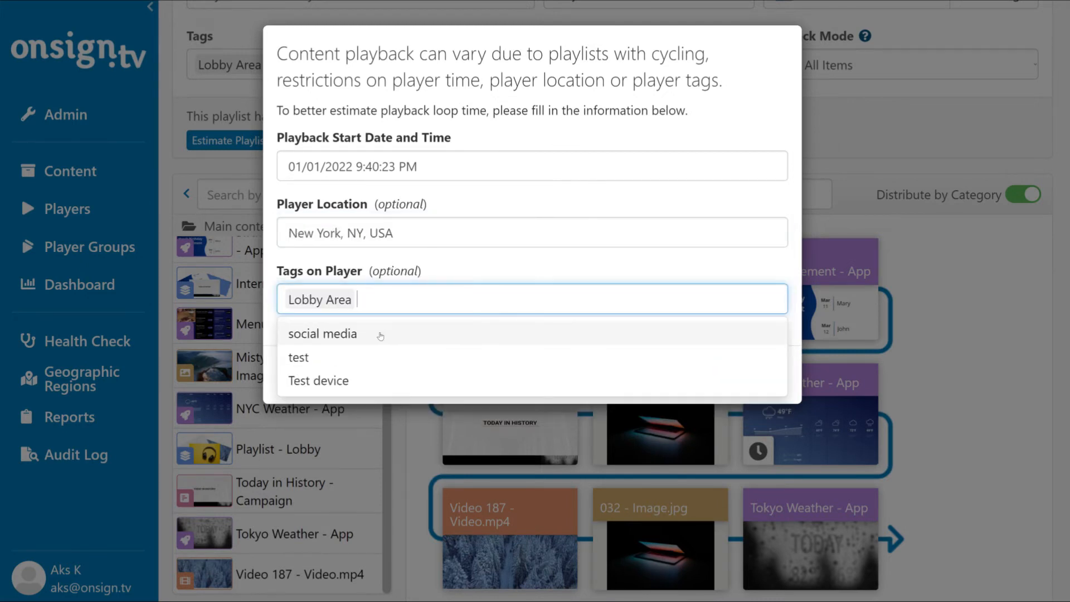
pyautogui.click(588, 269)
pyautogui.click(753, 375)
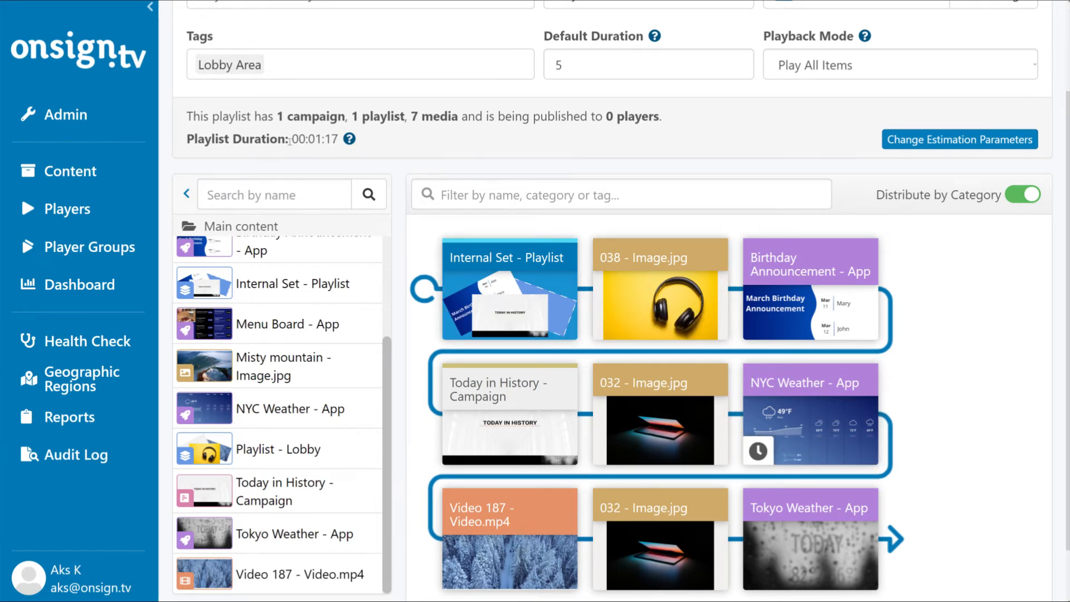
pyautogui.moveTo(291, 138); pyautogui.dragTo(339, 138)
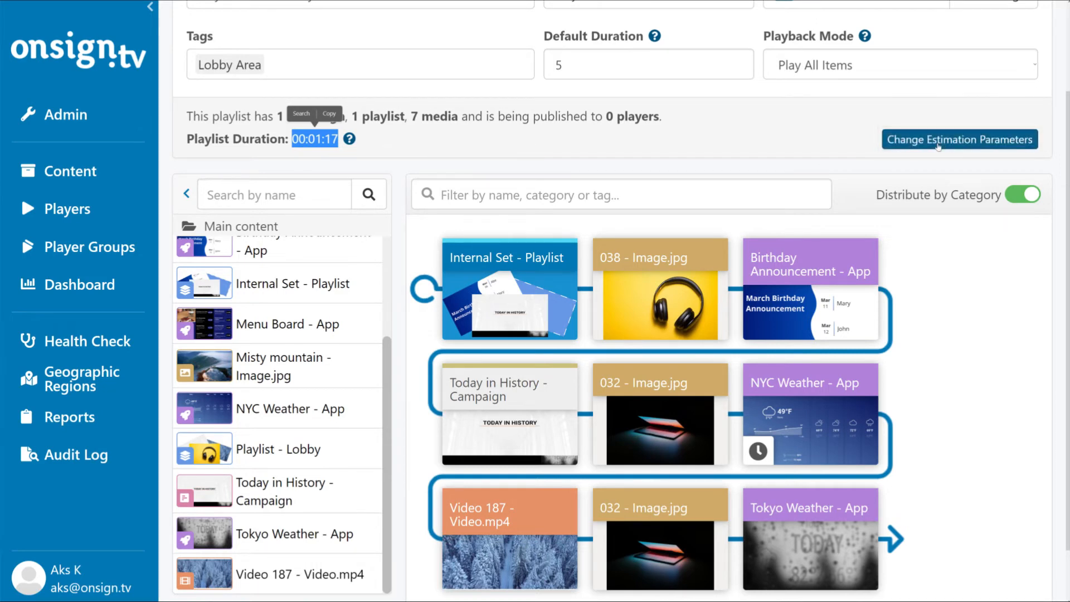
# - Look through the playback modes and pick Play All Items
pyautogui.scroll(2, 885, 198)
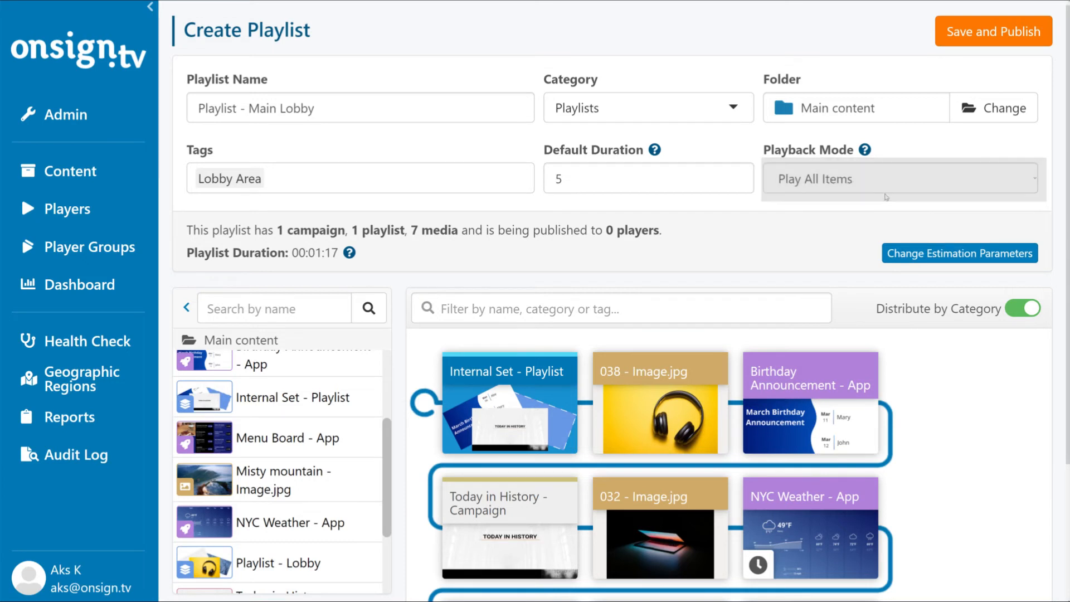
pyautogui.click(876, 184)
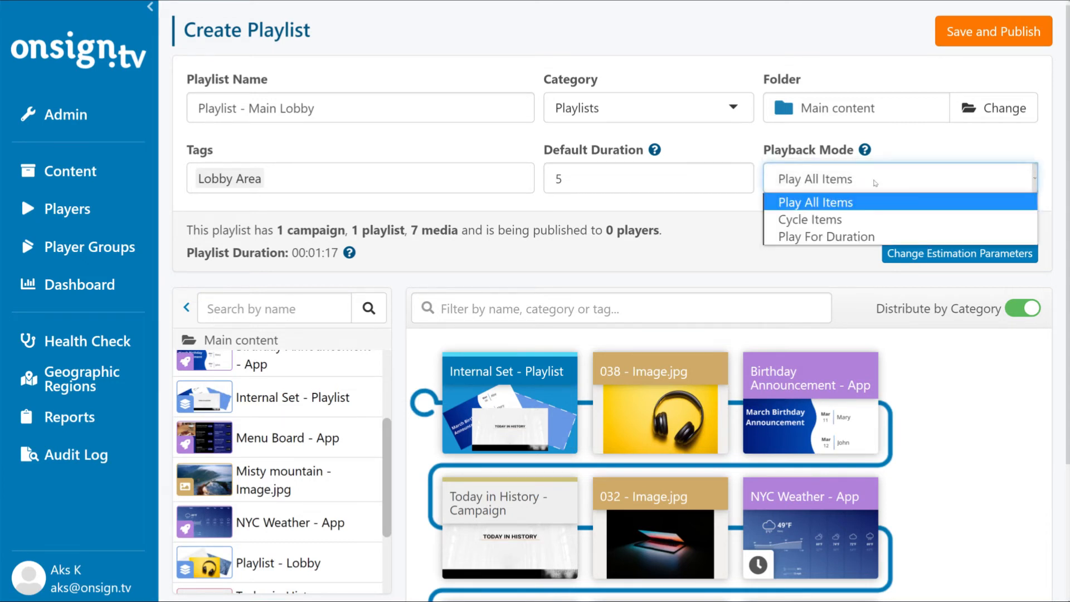
pyautogui.click(851, 204)
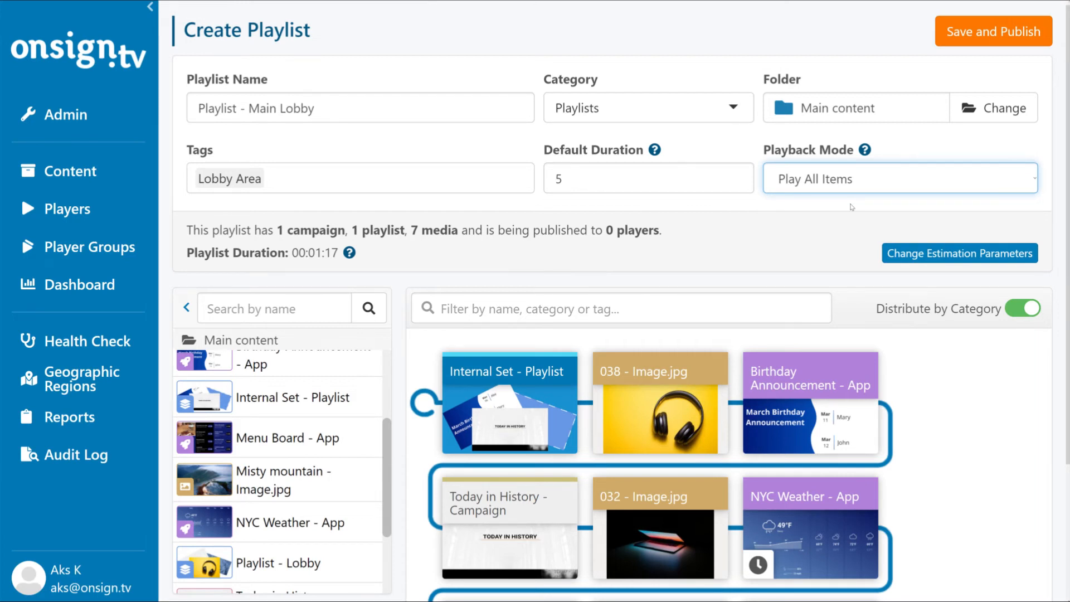
# - Set the playback mode to Cycle Items with a count of 3
pyautogui.click(863, 184)
pyautogui.click(862, 219)
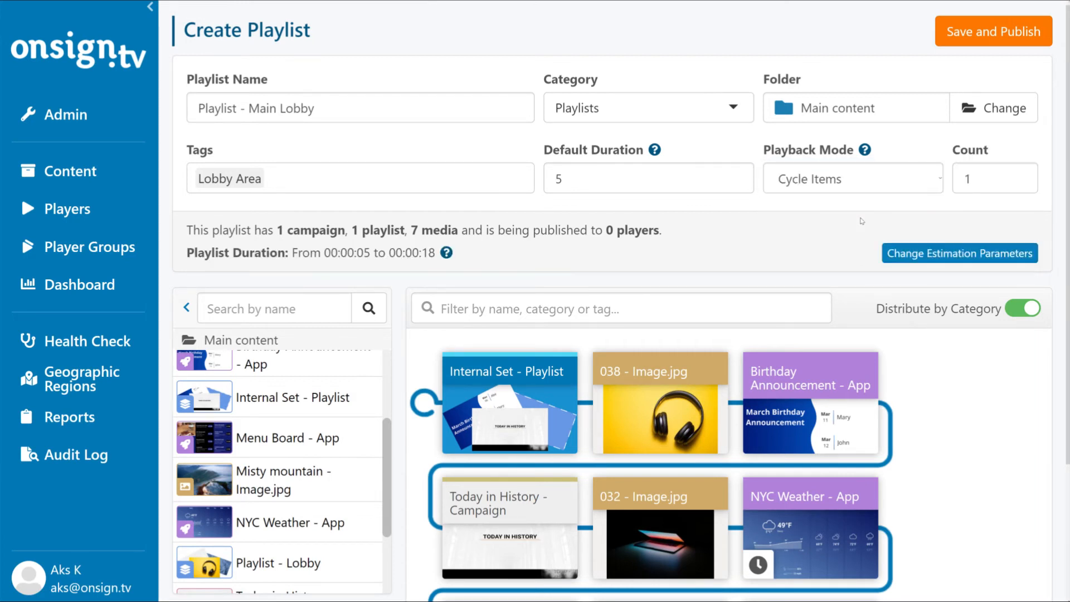
pyautogui.doubleClick(967, 180)
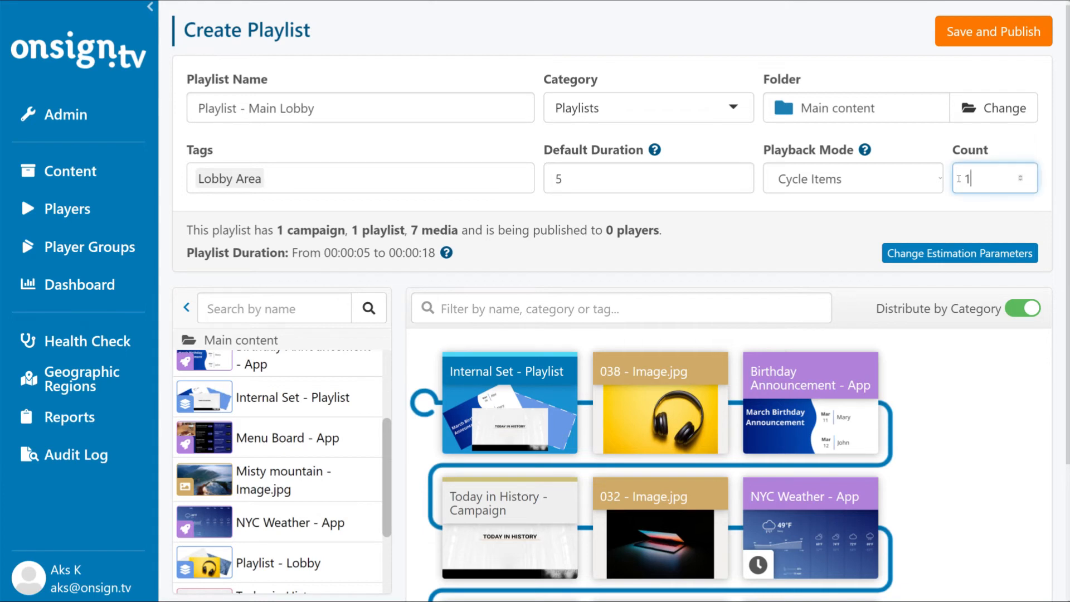
pyautogui.write('3')
pyautogui.click(948, 198)
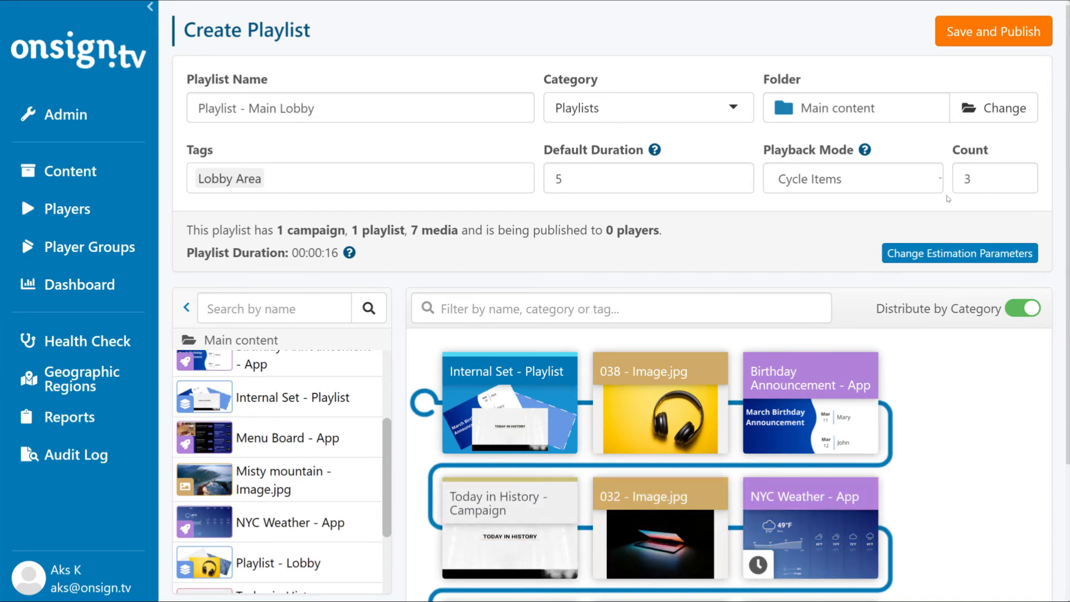
# - Set the playback mode to Play For Duration with a duration of 30
pyautogui.click(931, 179)
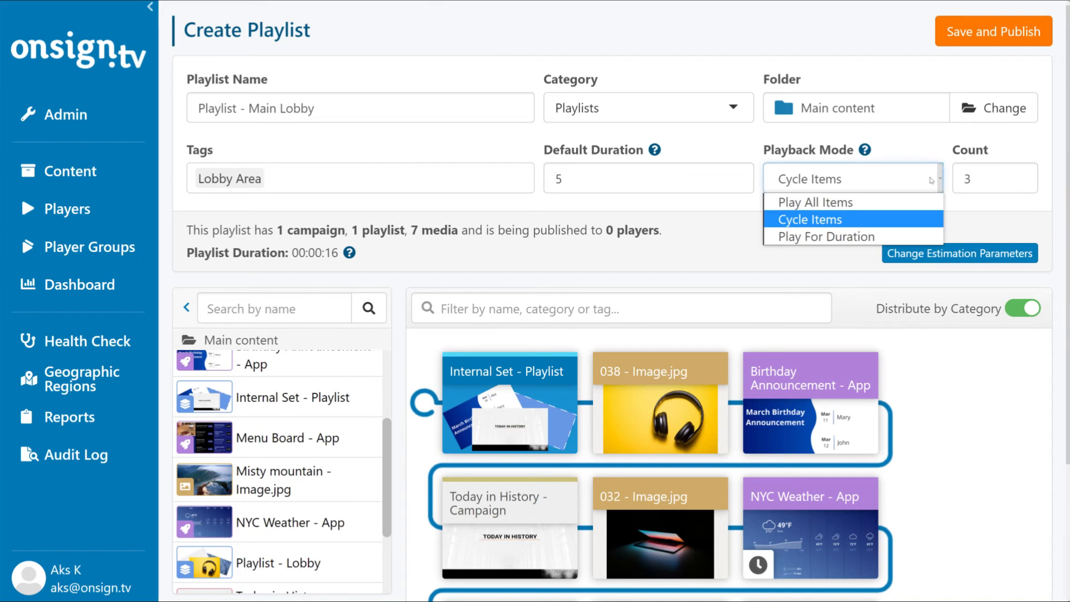
pyautogui.click(829, 236)
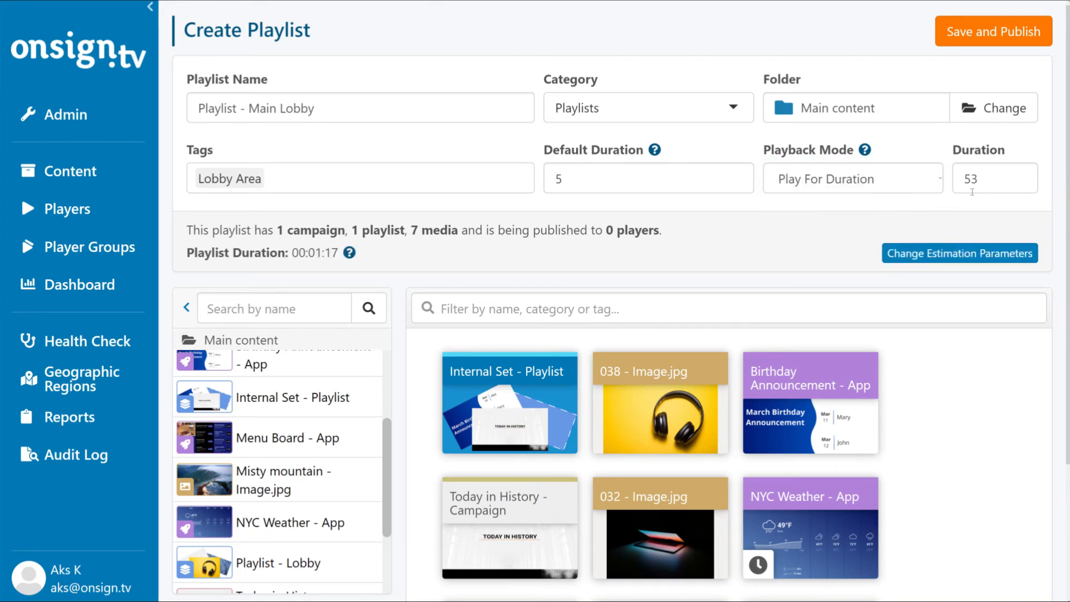
pyautogui.doubleClick(961, 178)
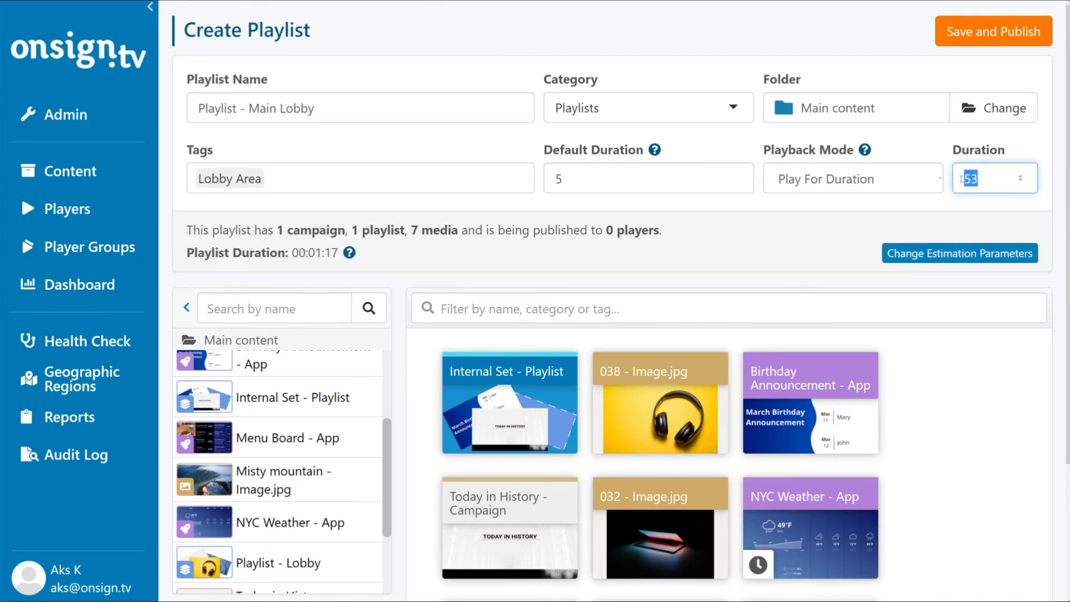
pyautogui.write('30')
pyautogui.click(981, 212)
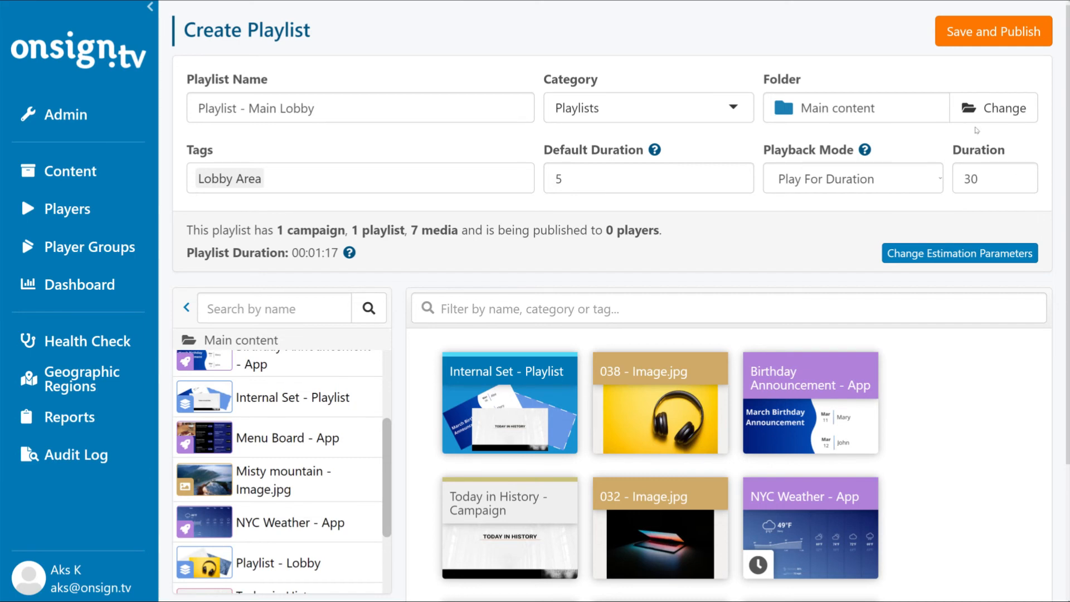
# - Save the playlist and publish it to the Lobby Display #3 player
pyautogui.click(1013, 33)
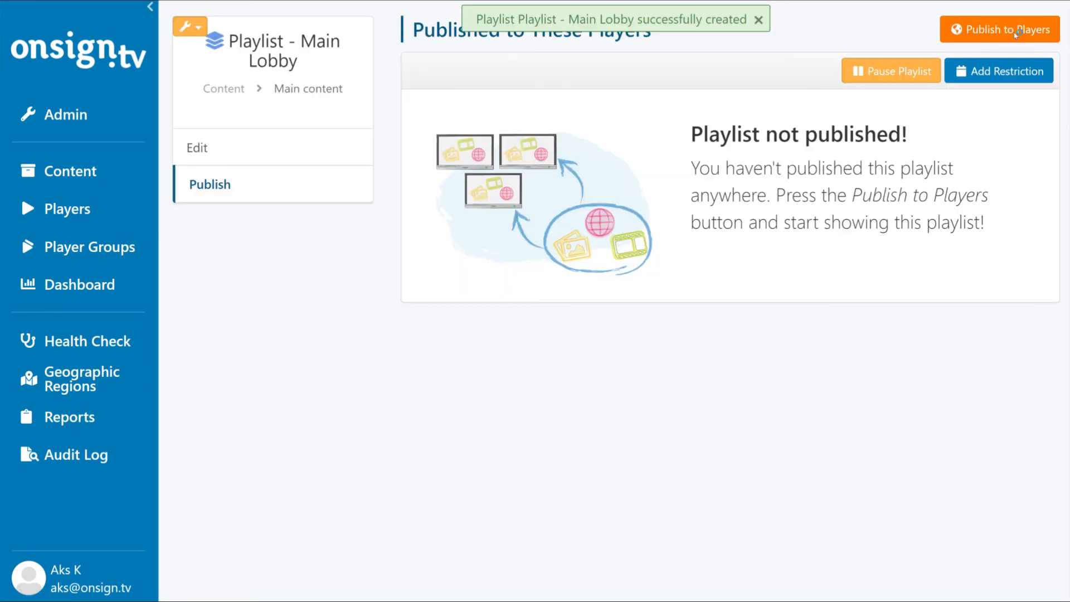
pyautogui.click(1014, 32)
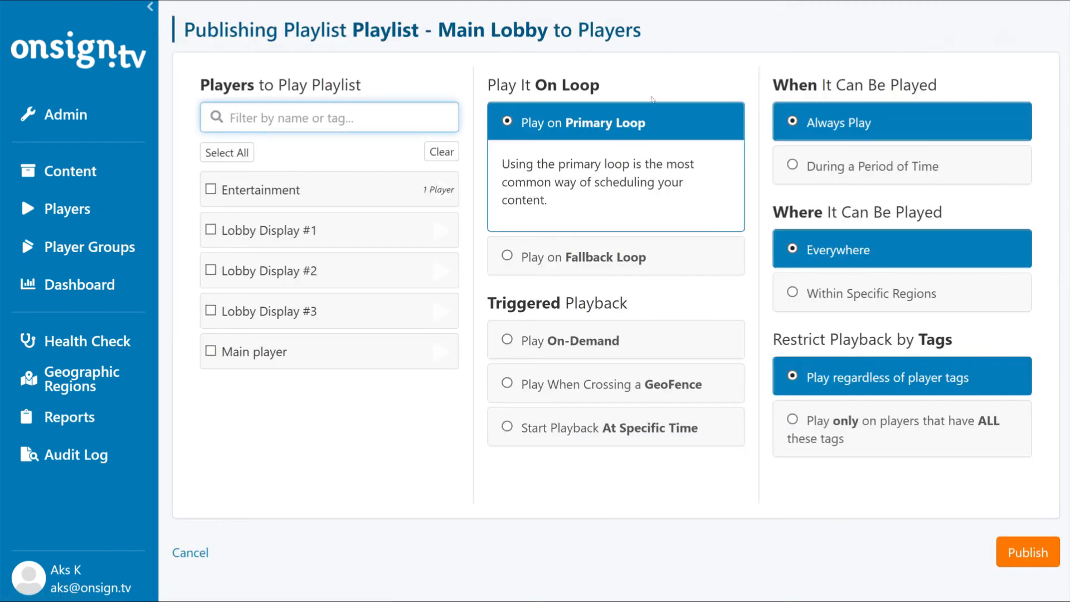
pyautogui.click(212, 312)
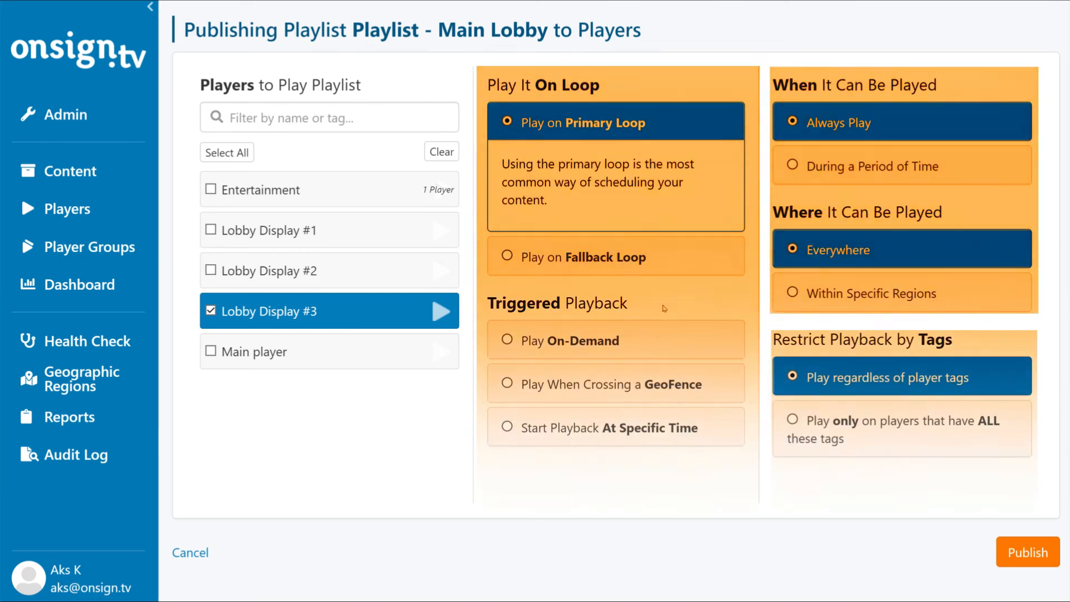
pyautogui.click(1040, 557)
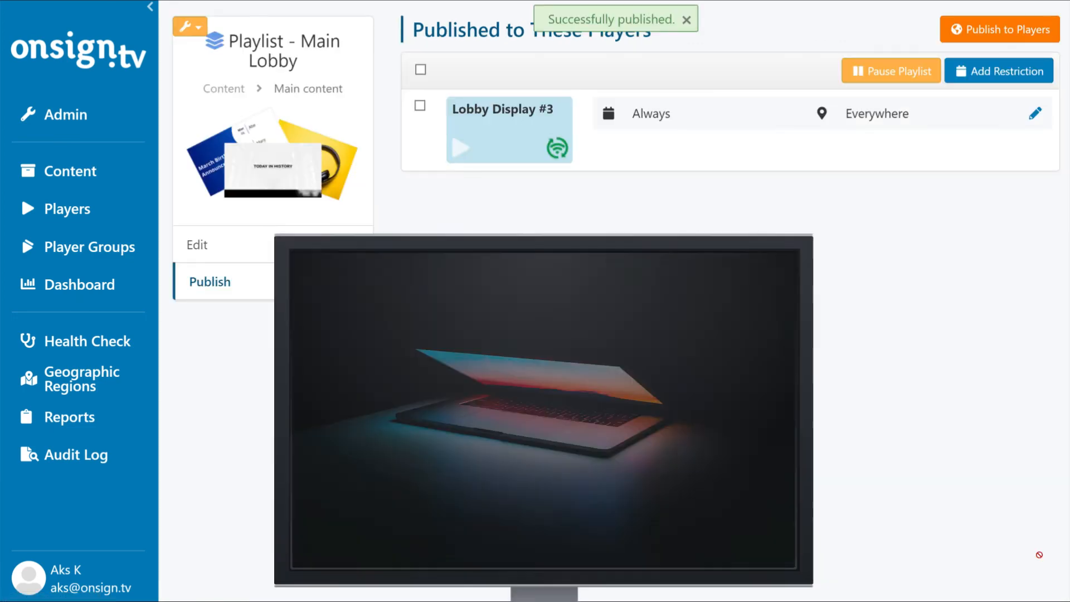